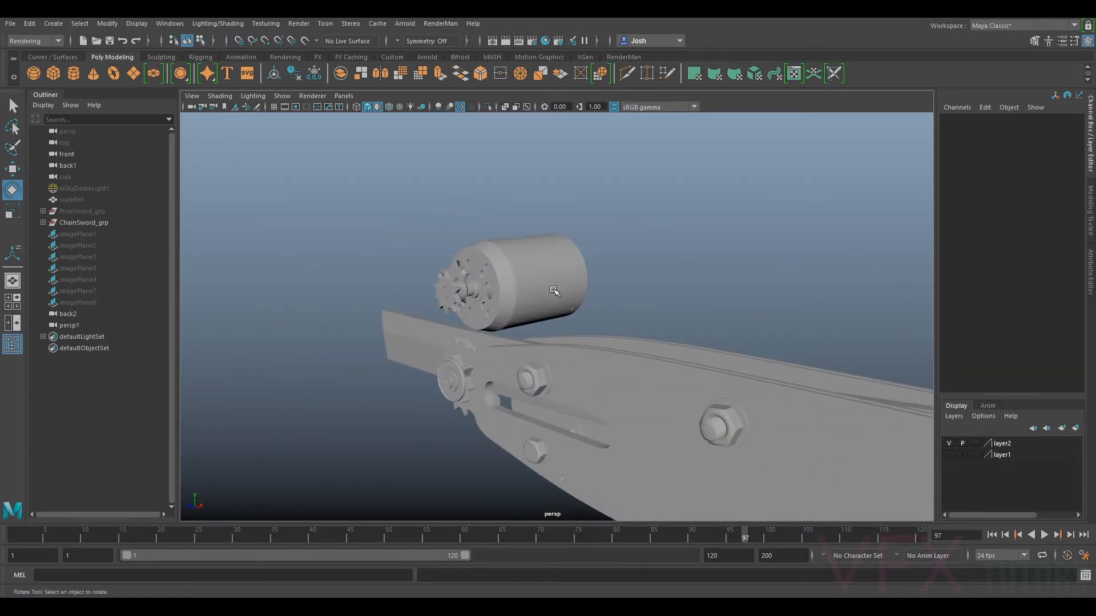
Examine the motor, its sprocket and the bar's drive sprocket from several angles
left_click_drag(605, 311, 614, 291, "alt")
left_click_drag(417, 343, 539, 361, "alt")
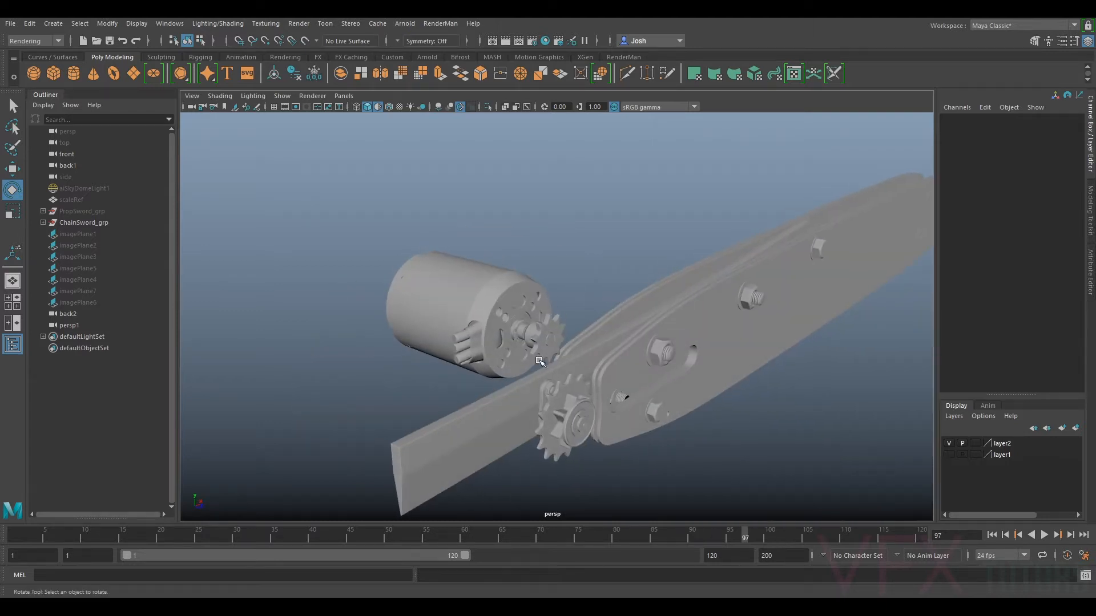
scroll(560, 325, "up", 5)
left_click_drag(442, 321, 574, 240, "alt")
left_click_drag(661, 339, 618, 251, "alt")
left_click_drag(626, 359, 590, 338, "alt")
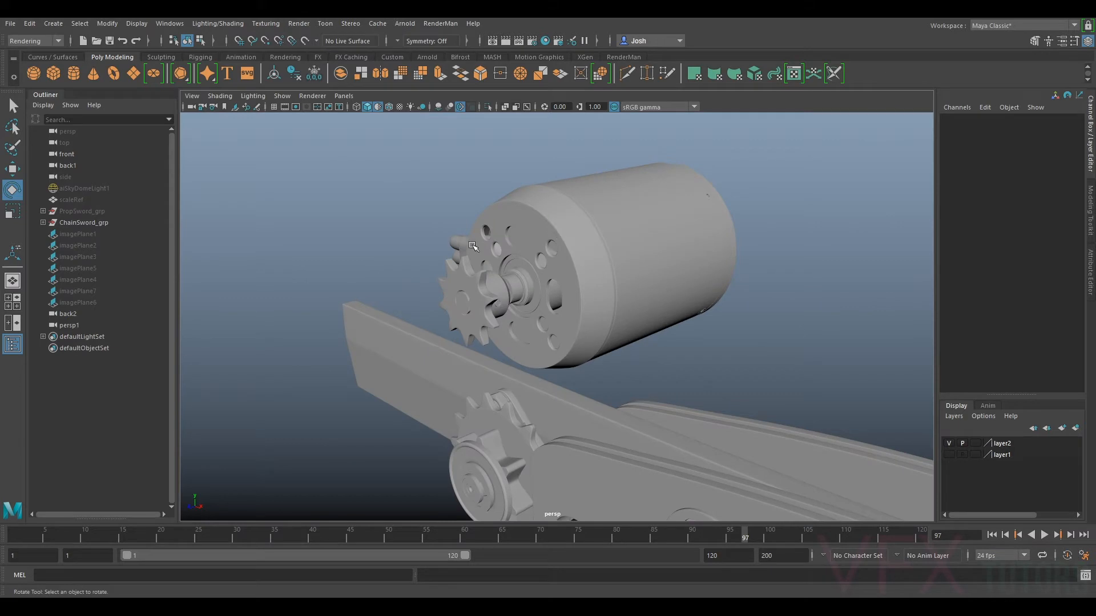
left_click_drag(659, 346, 524, 238, "alt")
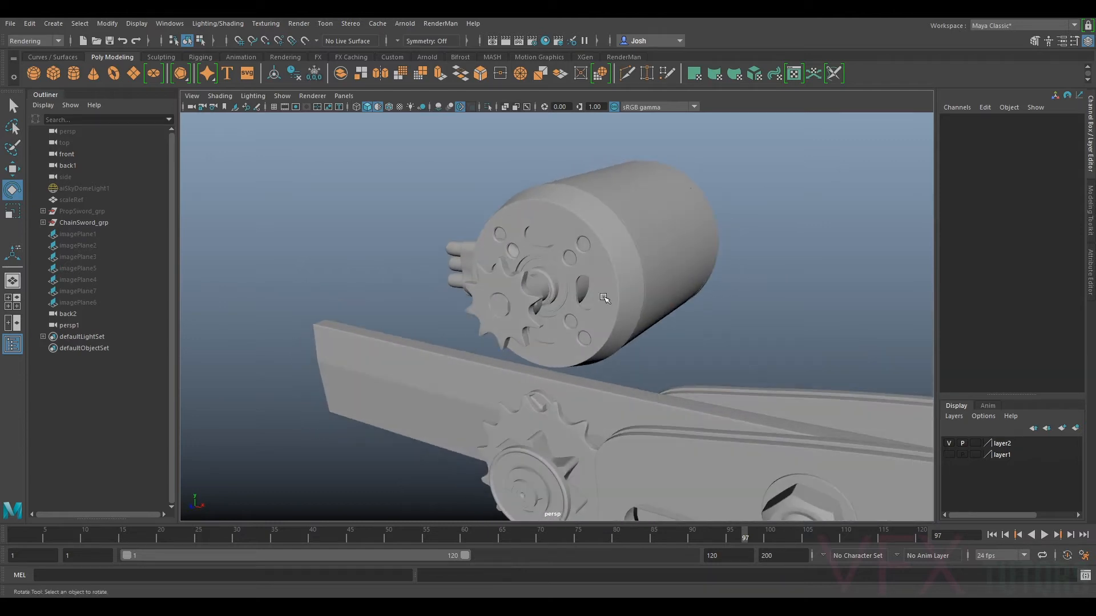
scroll(822, 286, "down", 4)
left_click_drag(821, 286, 551, 320, "alt")
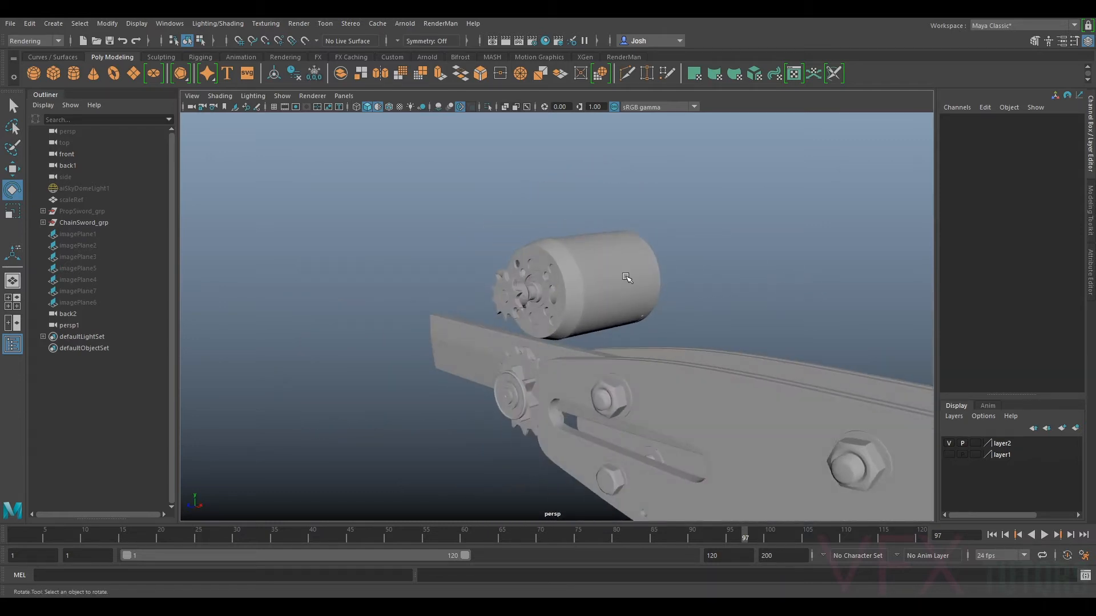
left_click_drag(675, 296, 636, 207, "alt")
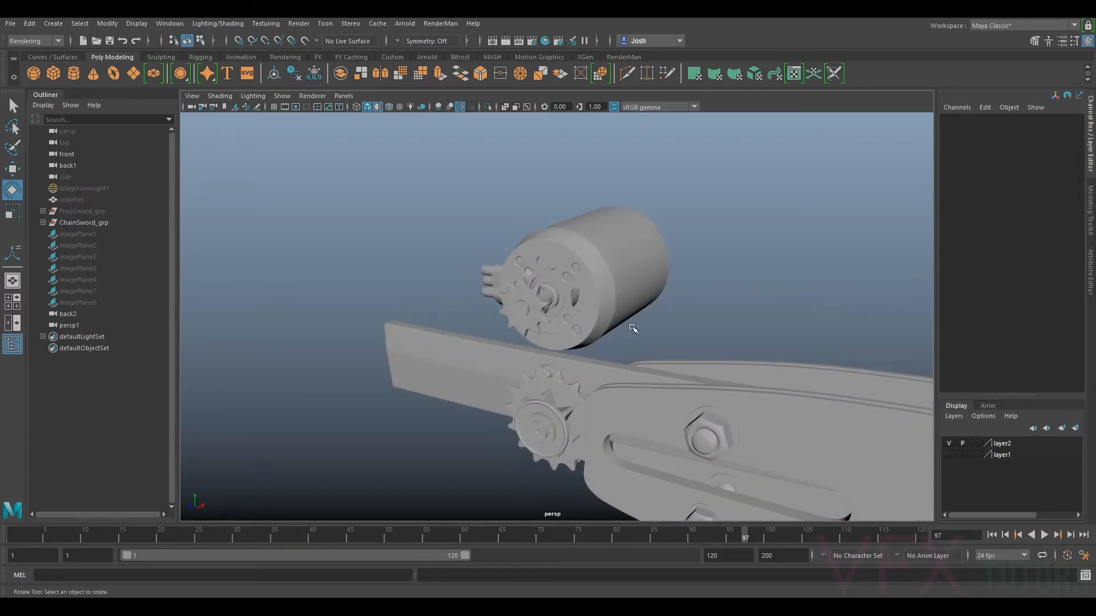
left_click_drag(645, 403, 594, 376, "alt")
left_click_drag(432, 321, 607, 327, "alt")
left_click_drag(803, 182, 649, 251, "alt")
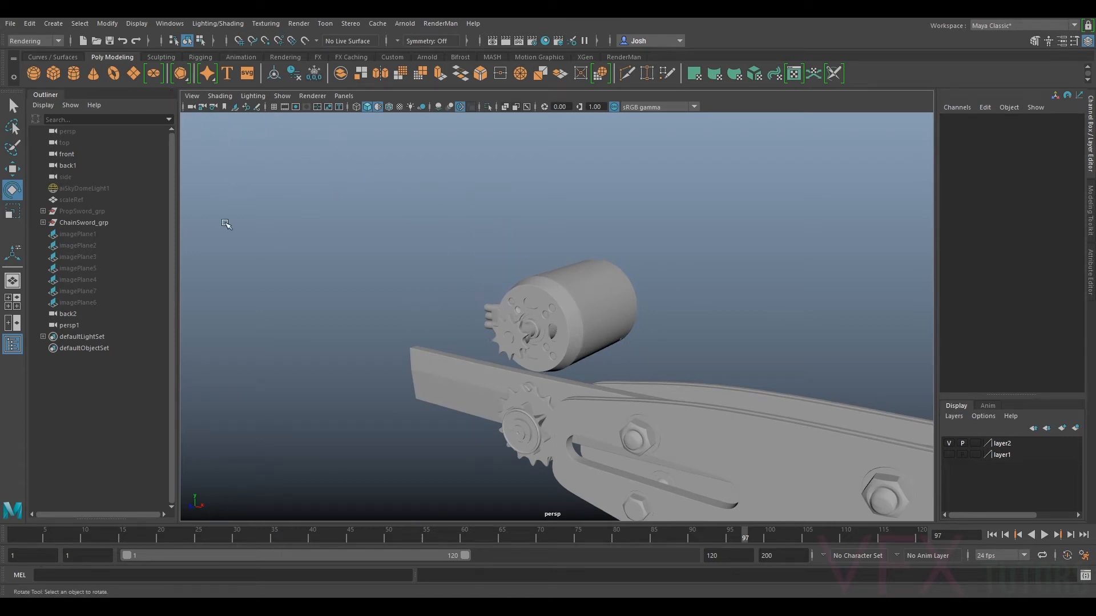
Switch the viewport to the front orthographic camera and frame the motor end of the chain sword
left_click(343, 96)
mouse_move(394, 108)
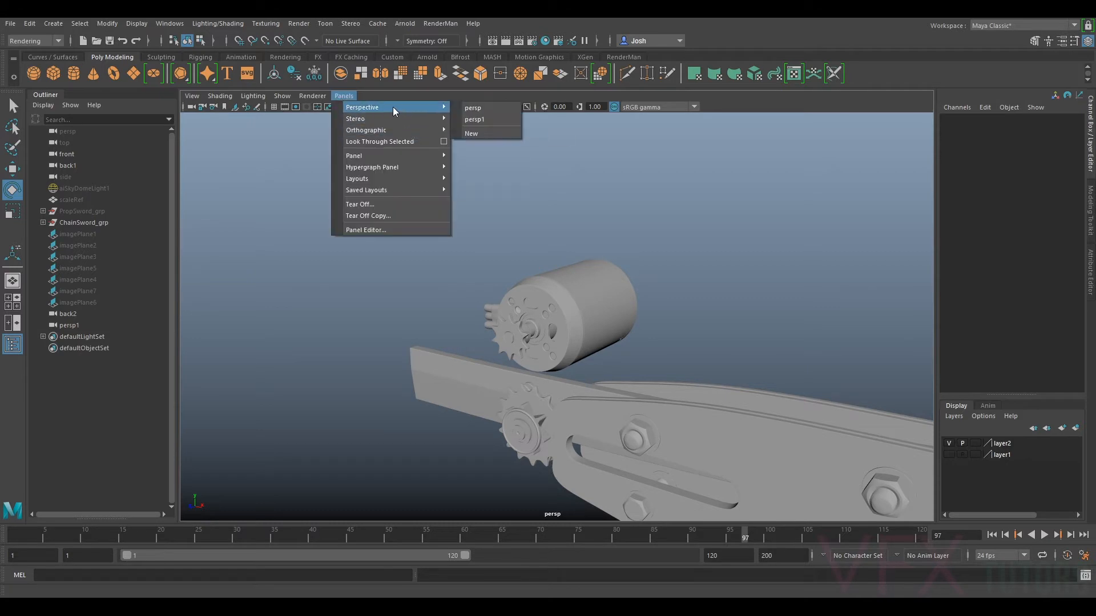
mouse_move(403, 129)
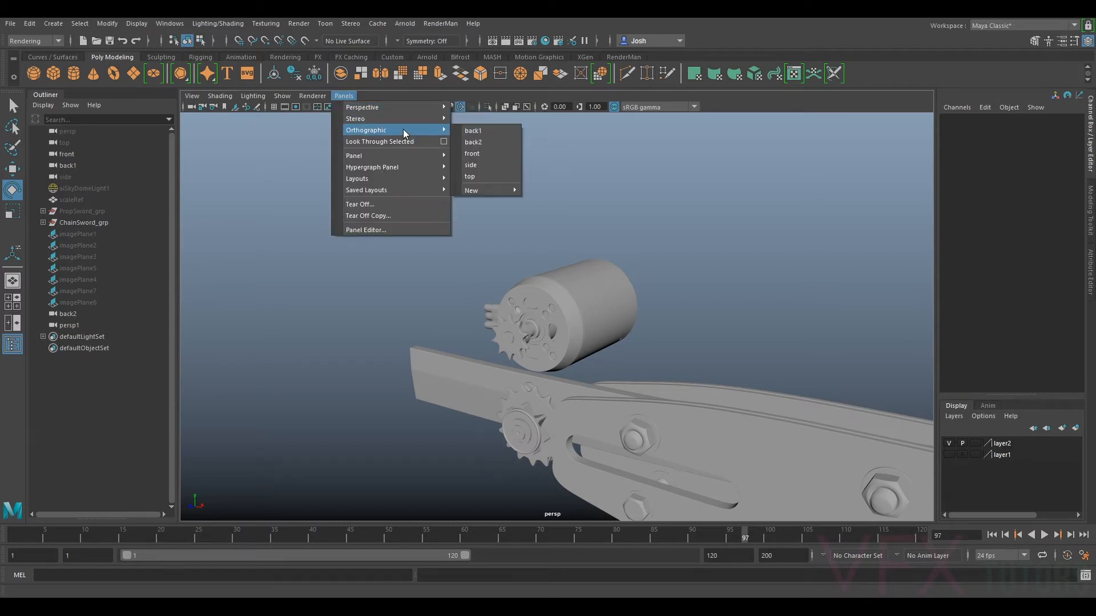
left_click(496, 156)
middle_click_drag(588, 250, 776, 257, "alt")
right_click_drag(756, 271, 411, 291, "alt")
middle_click_drag(411, 291, 892, 292, "alt")
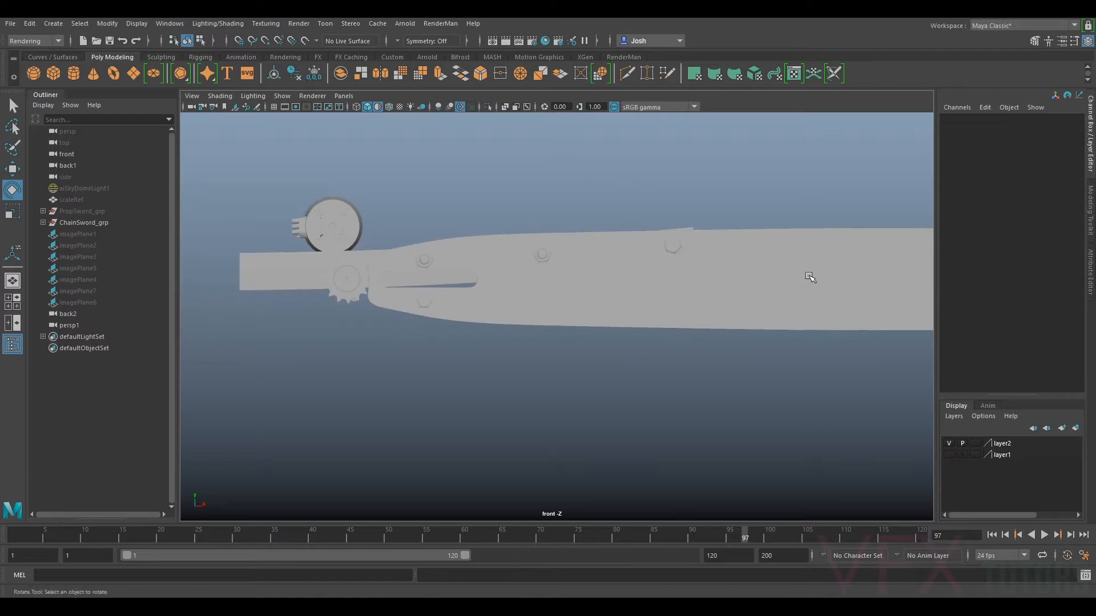
Start importing an image plane for the front camera and open the folder G:\VFXtutors\Modelling\Sword\SwordRef
left_click(191, 107)
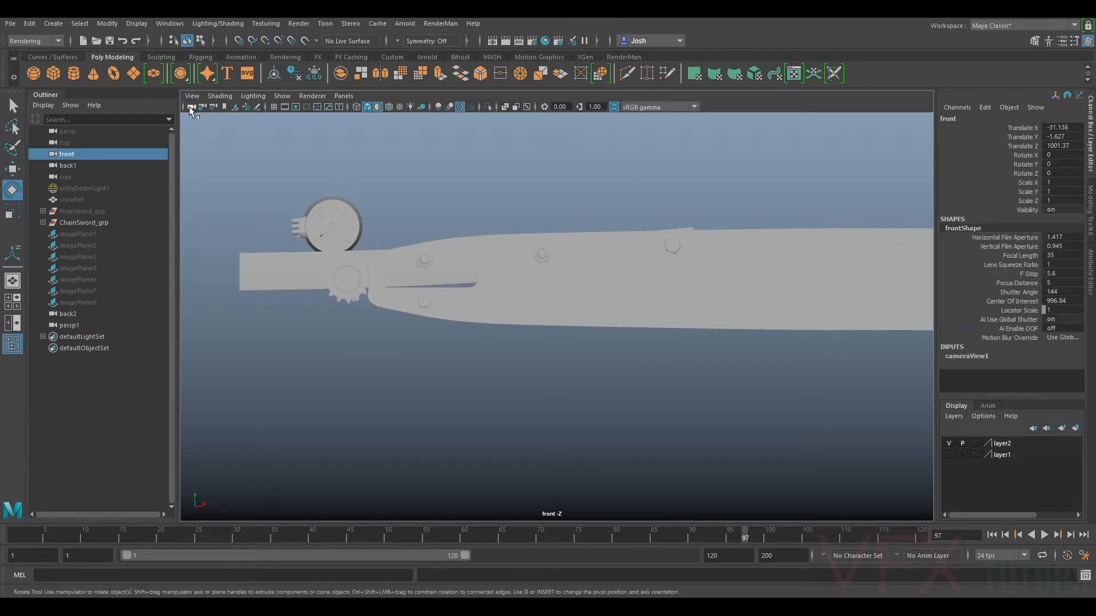
left_click(190, 98)
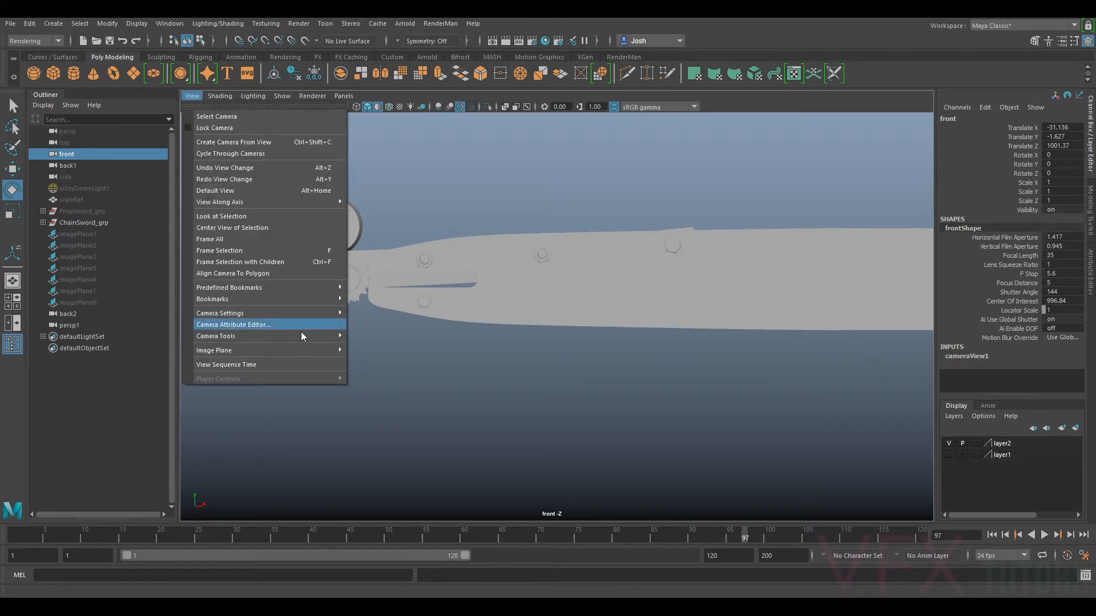
mouse_move(308, 353)
left_click(383, 361)
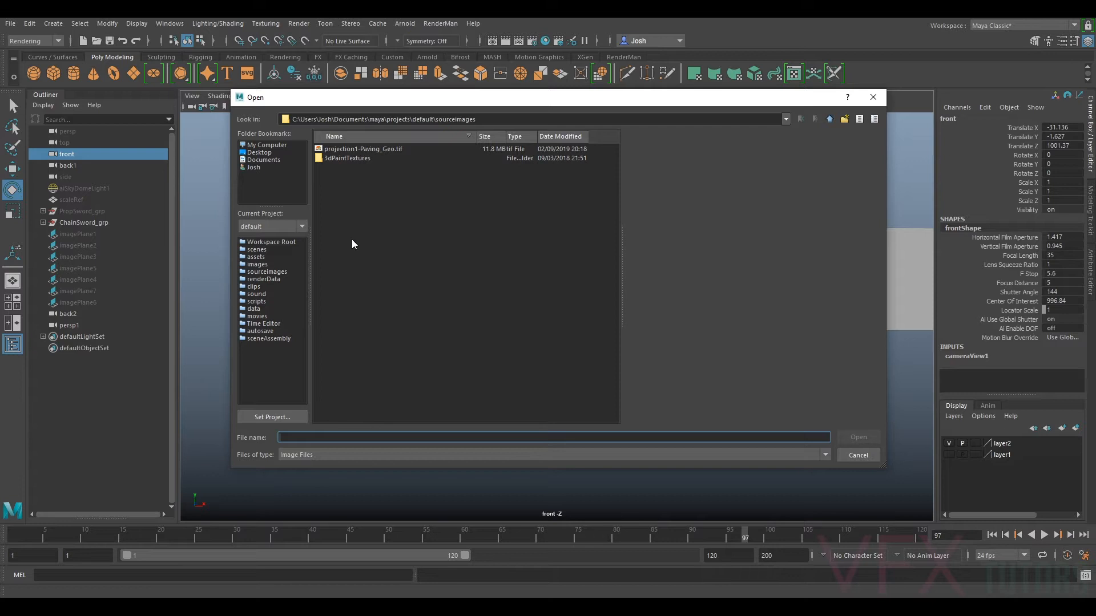
left_click(276, 146)
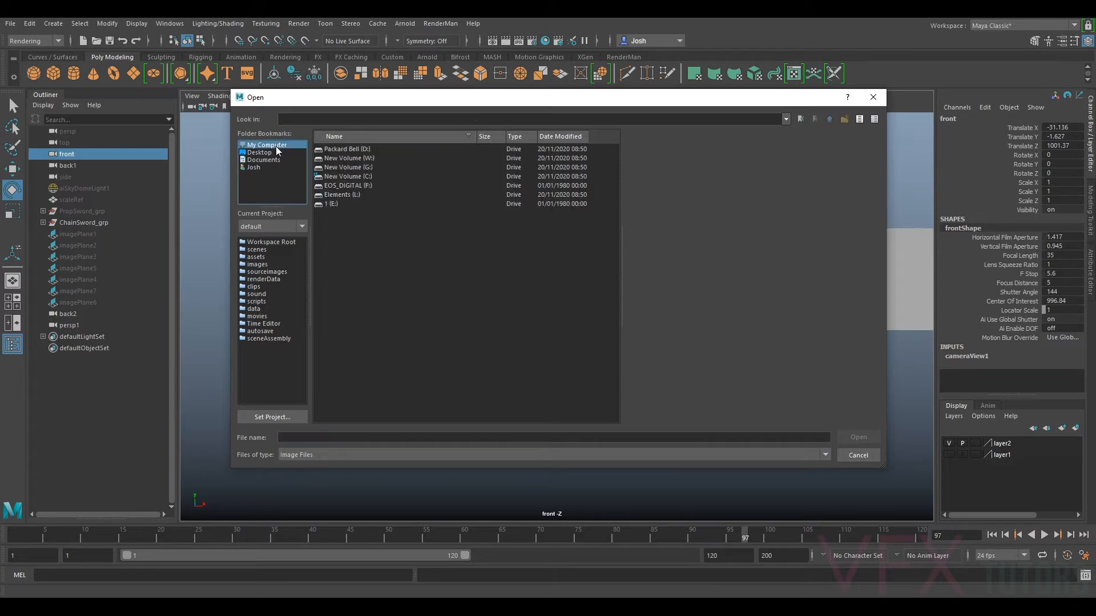
double_click(369, 166)
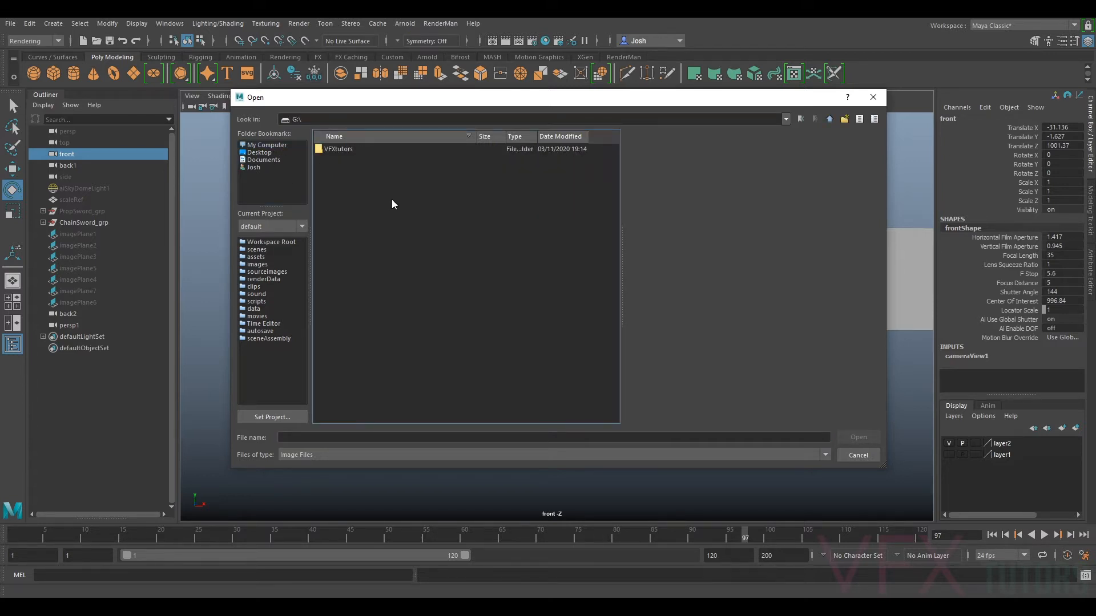
double_click(346, 150)
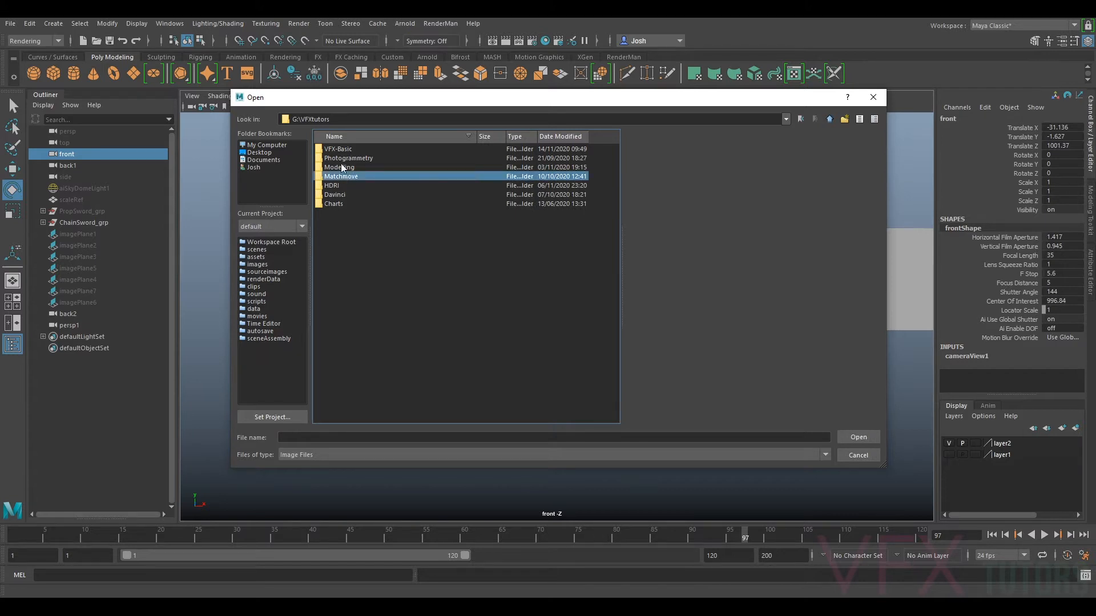
double_click(341, 167)
double_click(344, 149)
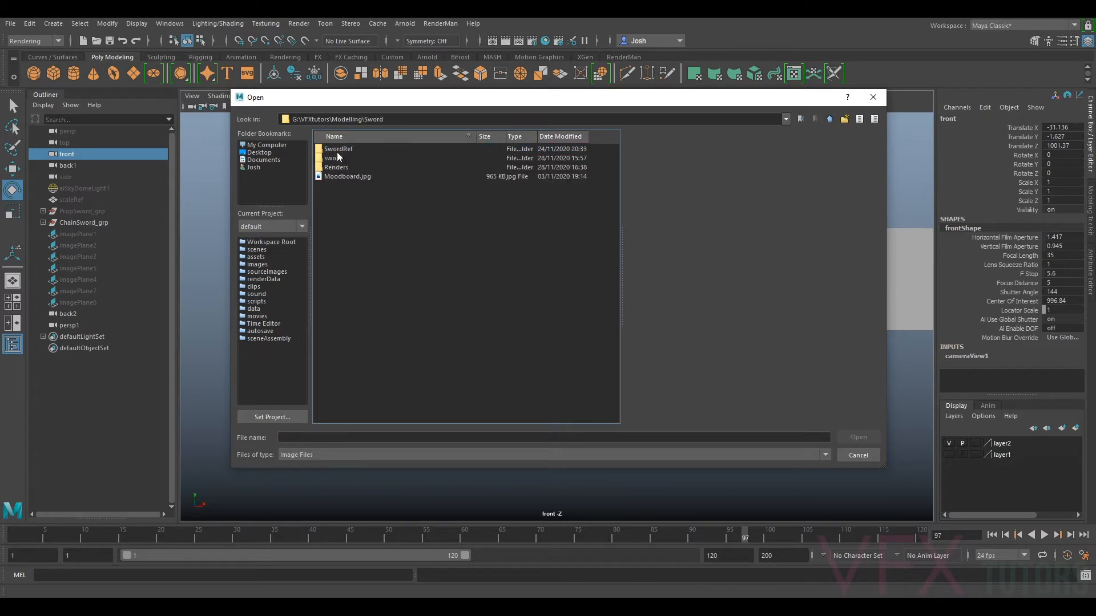
double_click(341, 147)
Browse the reference image previews and import 63mm_Motor_Mount_View_1_1200x.jpg as the image plane
left_click(351, 158)
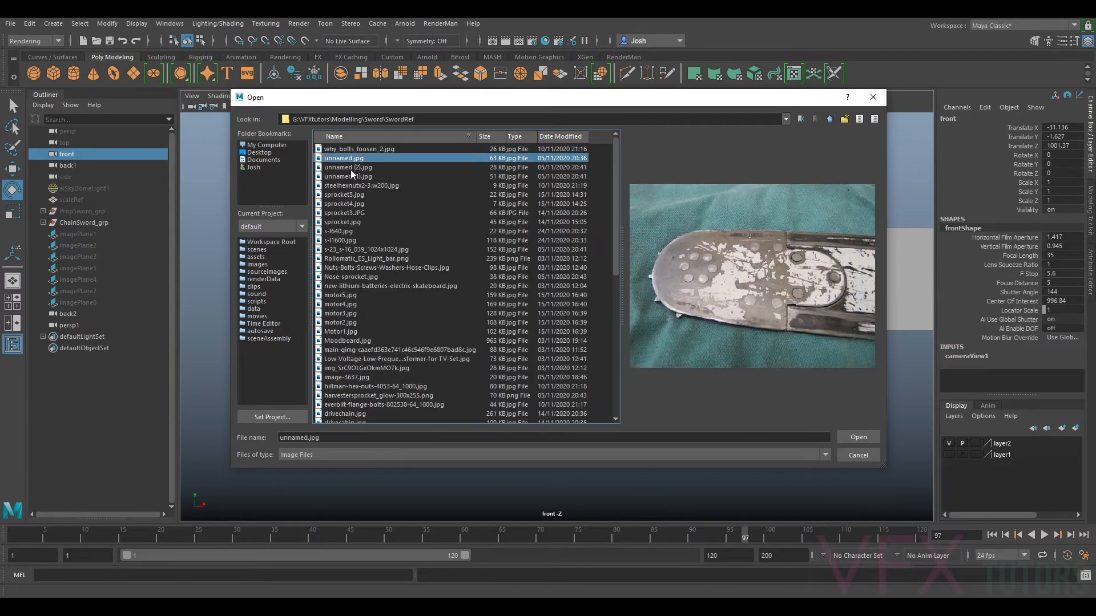
key("Down")
key("Down")
key("Down")
key("Down")
key("Down")
key("Down")
key("Down")
key("Down")
key("Down")
key("Down")
key("Down")
key("Down")
key("Down")
key("Down")
key("Down")
key("Down")
key("Down")
key("Down")
key("Down")
key("Down")
key("Down")
key("Down")
key("Down")
key("Down")
key("Down")
key("Down")
key("Down")
key("Down")
key("Down")
key("Down")
key("Down")
key("Down")
key("Down")
key("Down")
key("Down")
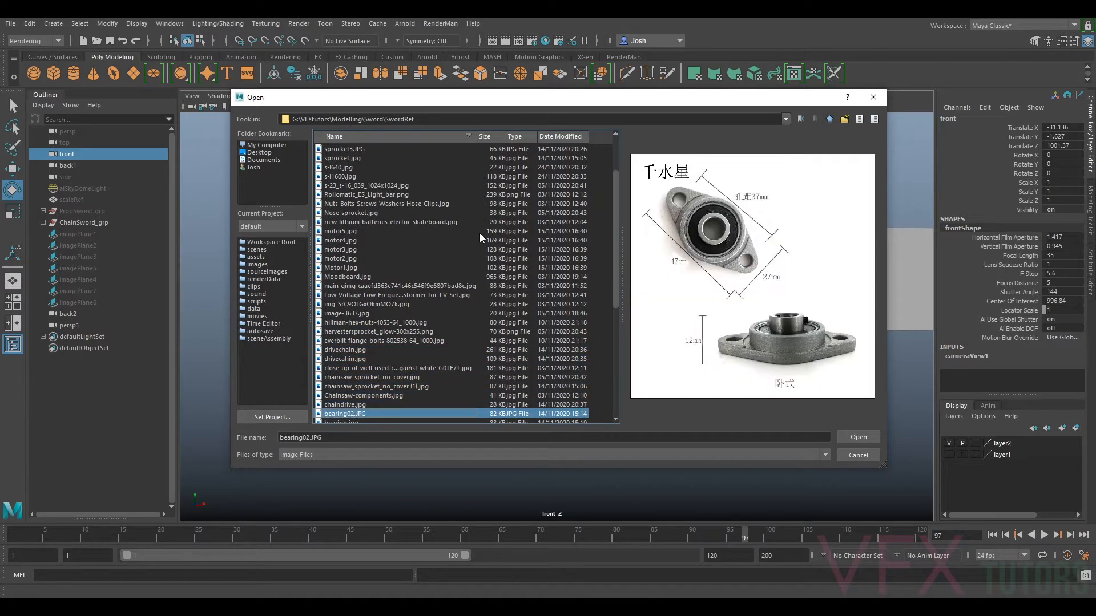
key("Down")
key("Up")
key("Up")
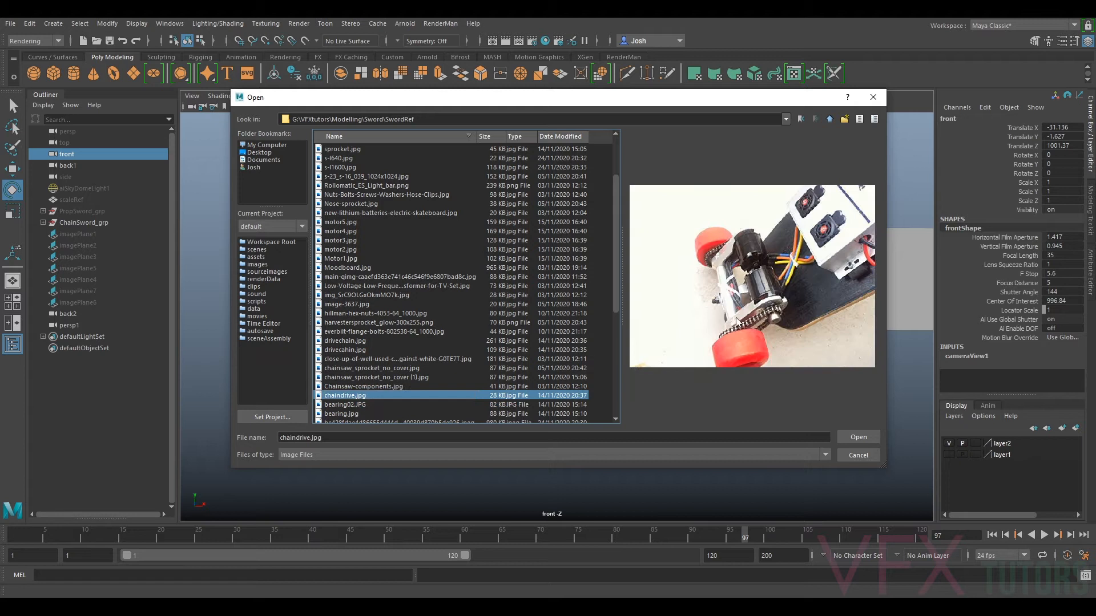
key("Down")
key("Down")
key("Down")
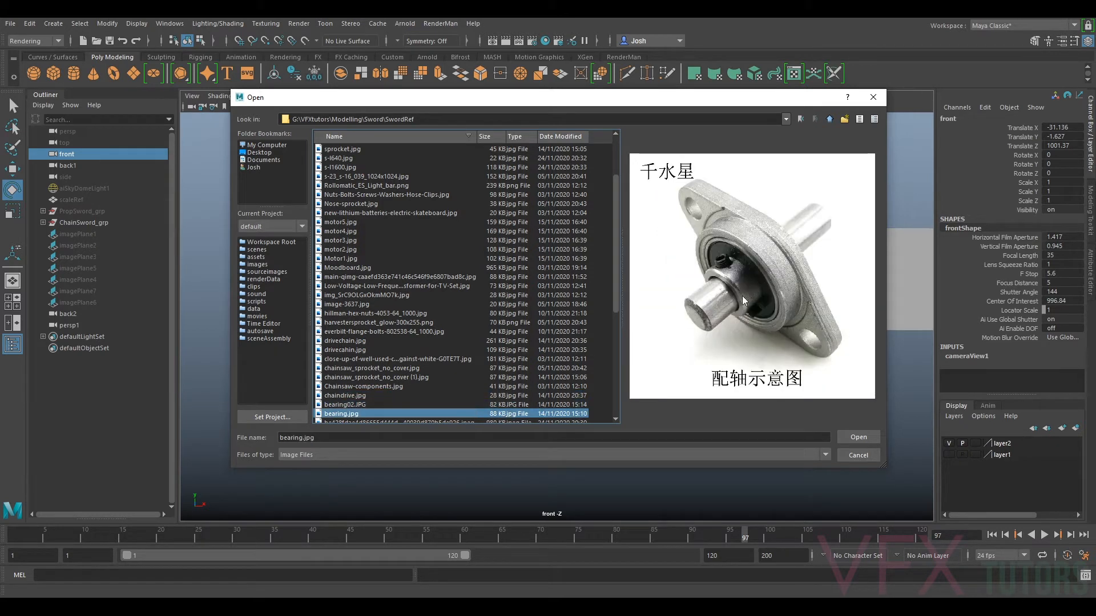
key("Down")
key("Down")
key("Down")
key("Down")
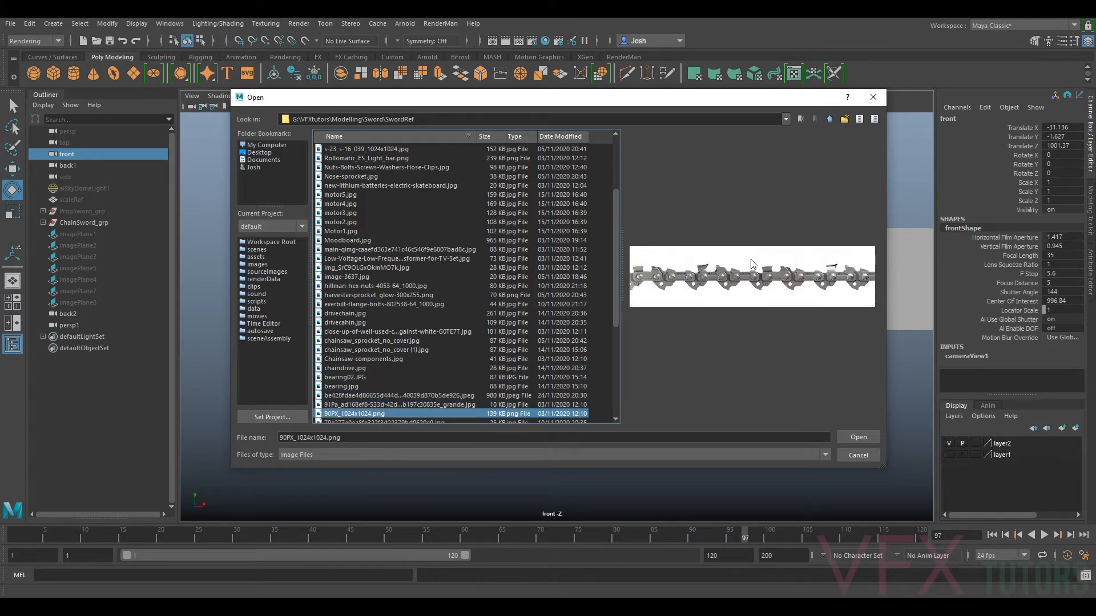
key("Down")
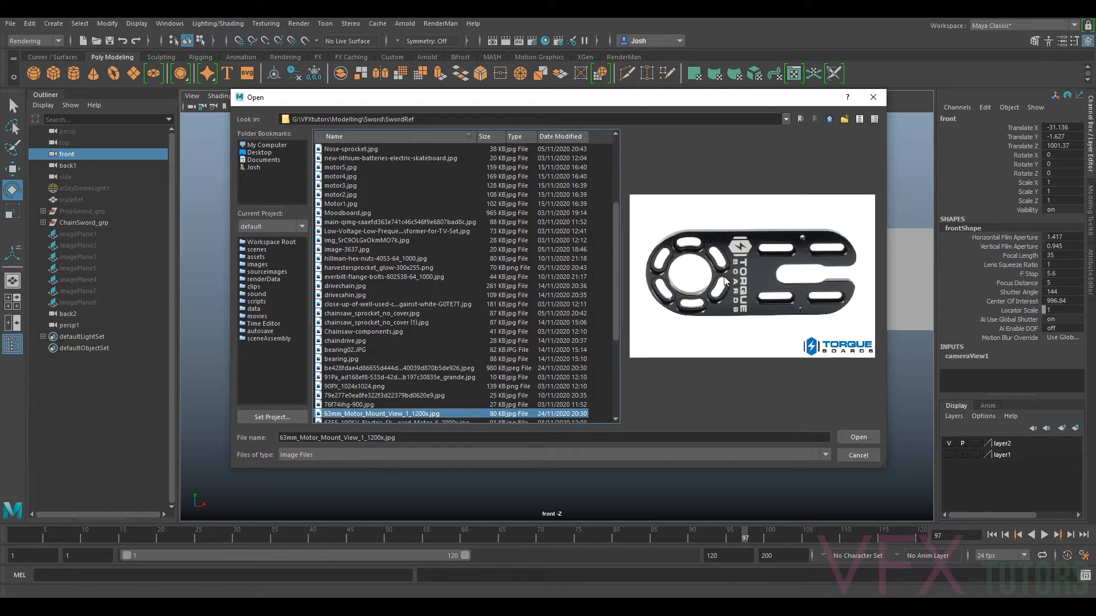
left_click(858, 436)
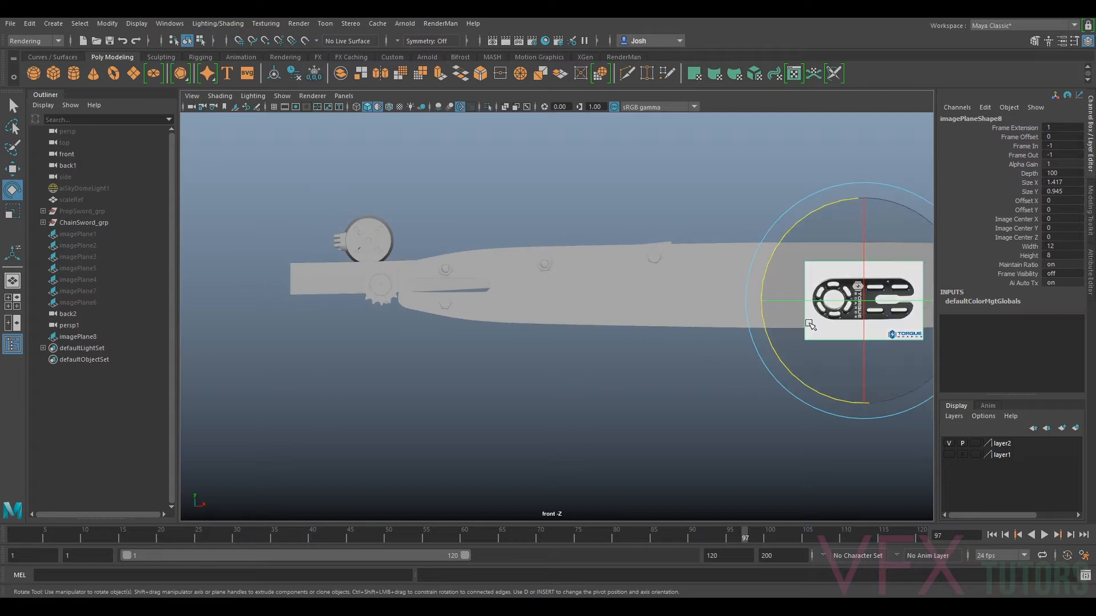
Move the motor mount image plane to about X -16.557, Y 0.405 and hide ChainSword_grp
key("w")
left_click_drag(864, 301, 701, 300)
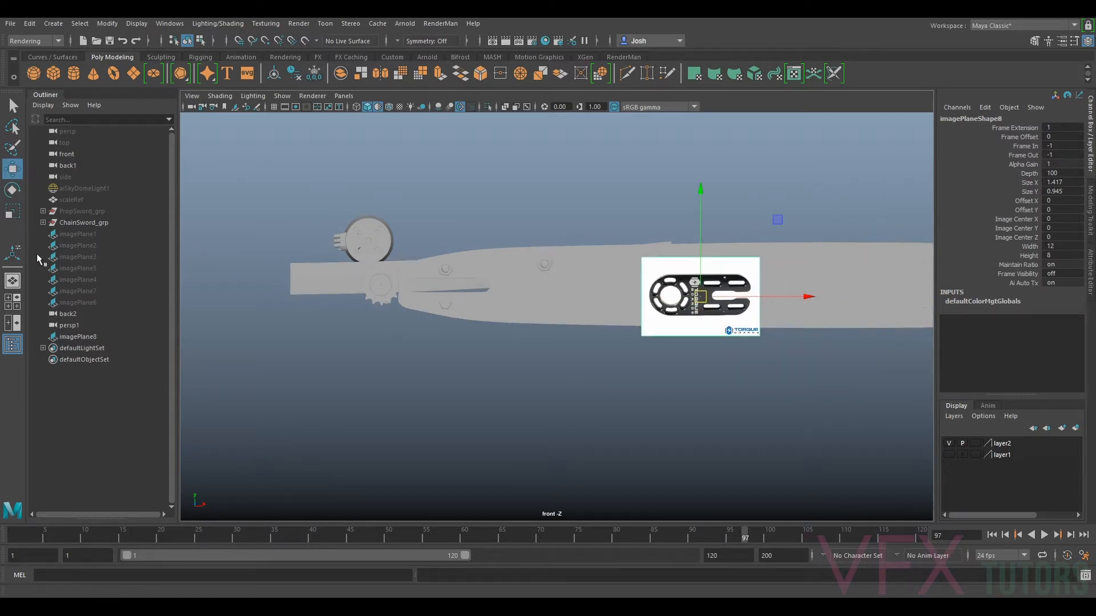
left_click(81, 223)
key("h")
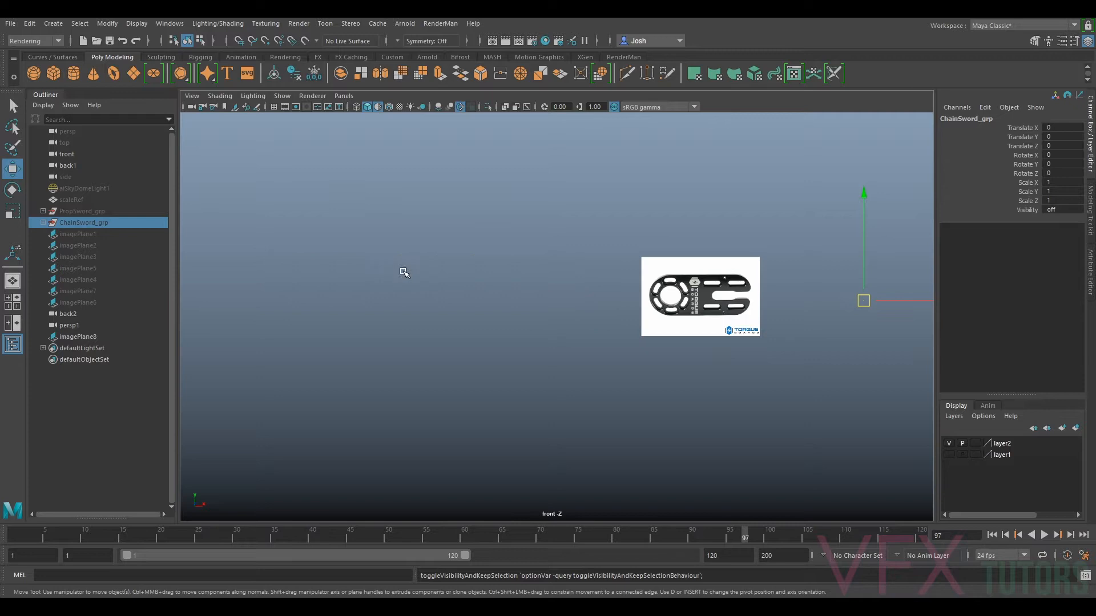
scroll(802, 300, "up", 8)
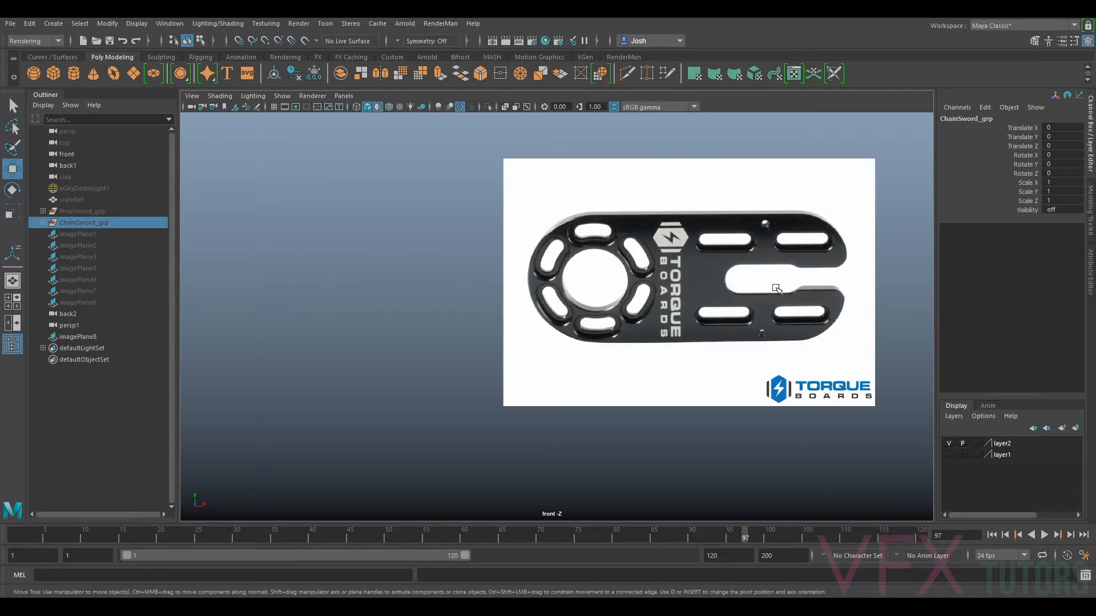
Lock the motor mount image plane's translate, rotate and scale channels, then deselect it
left_click(638, 290)
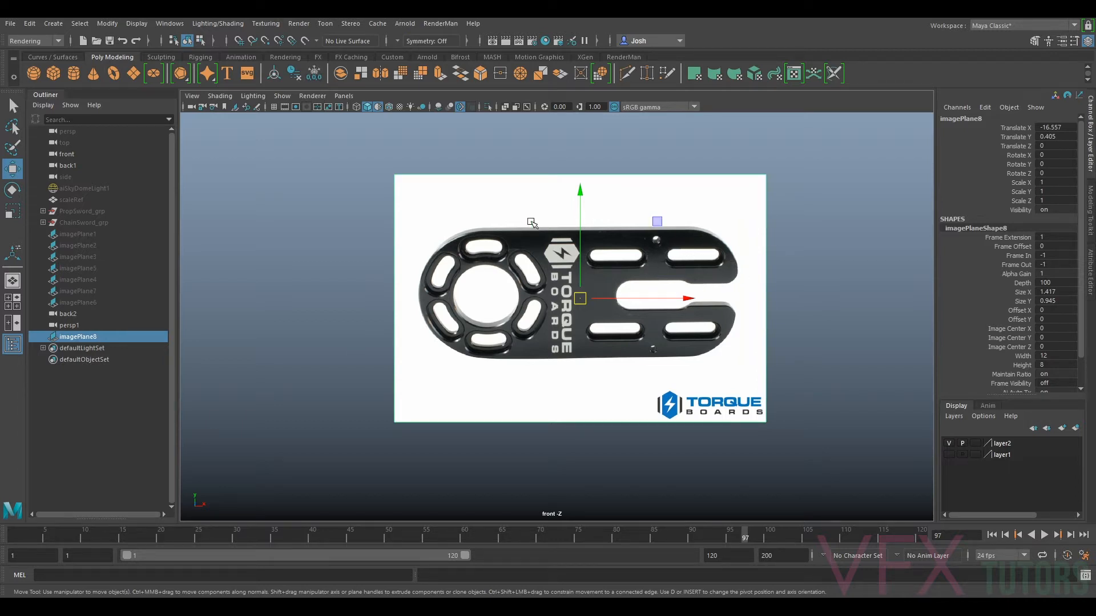
scroll(735, 280, "up", 1)
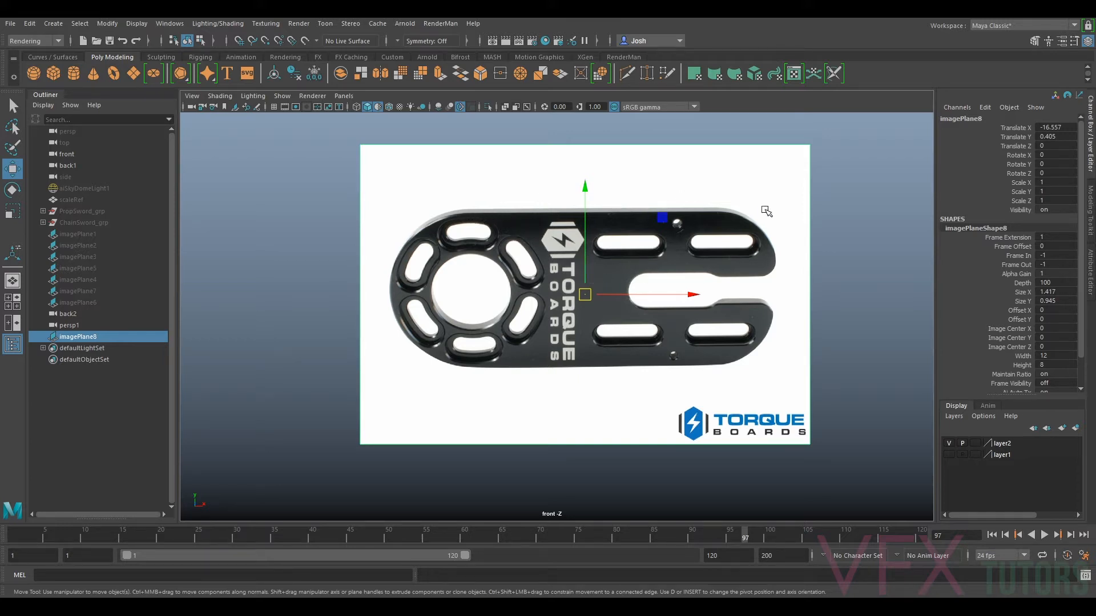
left_click(1018, 128)
left_click(1031, 200, "shift")
right_click(1031, 200)
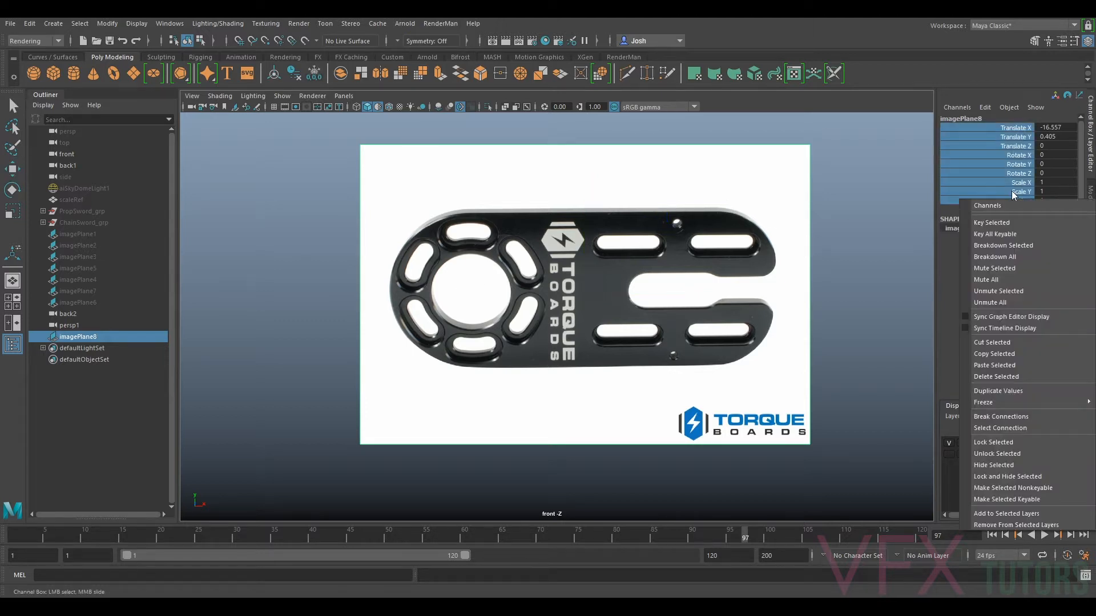
left_click(1002, 444)
key("w")
left_click(839, 252)
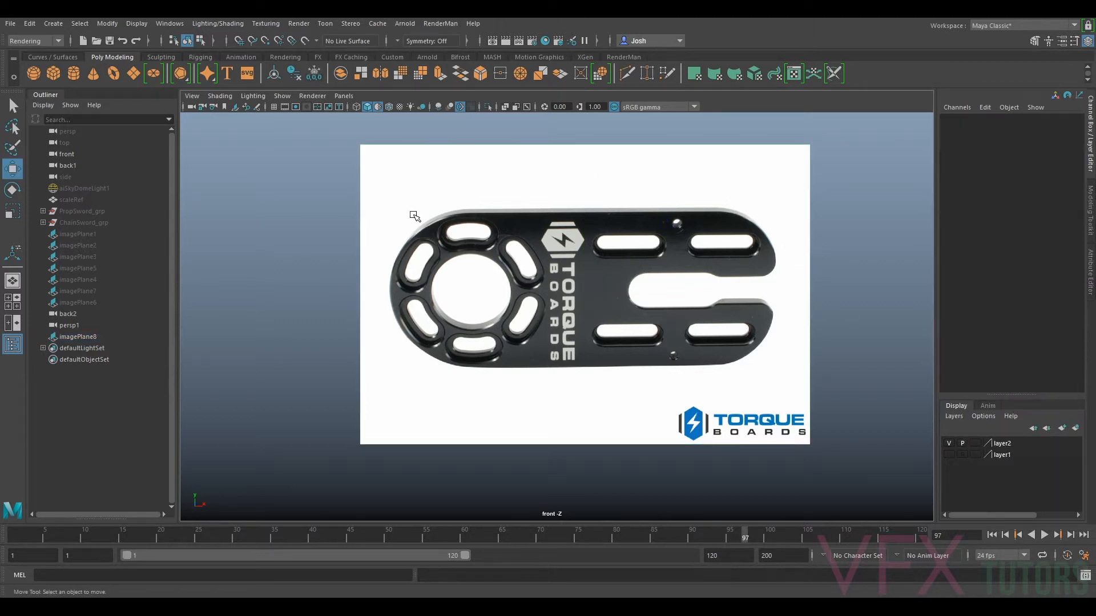
Create a polygon cylinder, move it to about X -19.334 near the mount's round hole, and set its Rotate X to 90
left_click(74, 73)
scroll(588, 280, "down", 4)
left_click_drag(890, 312, 531, 322)
key("e")
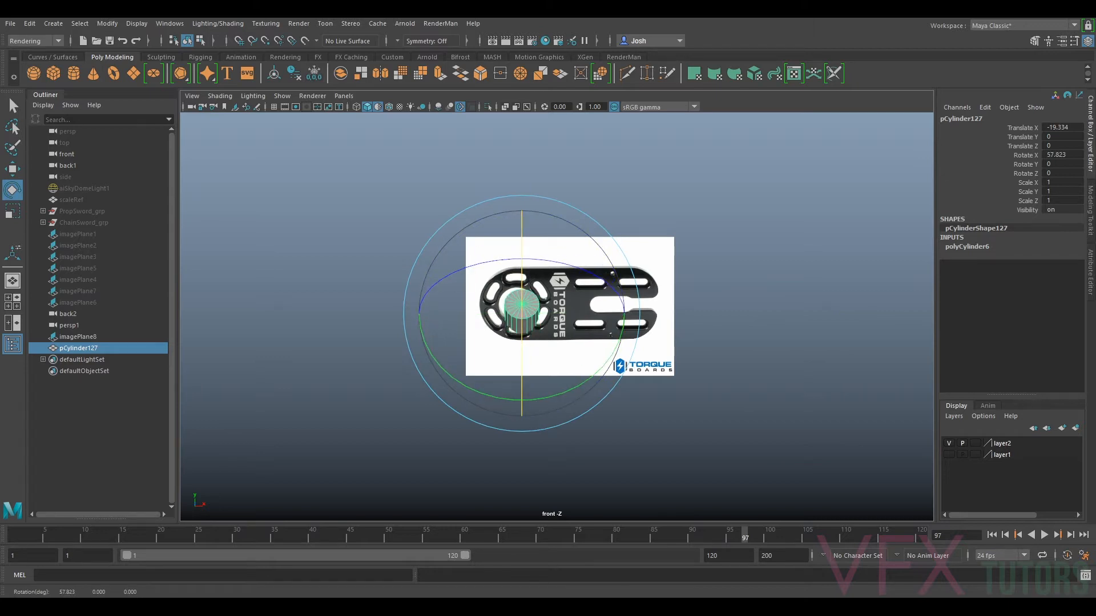
double_click(1073, 151)
type("90")
key("Return")
scroll(596, 173, "up", 4)
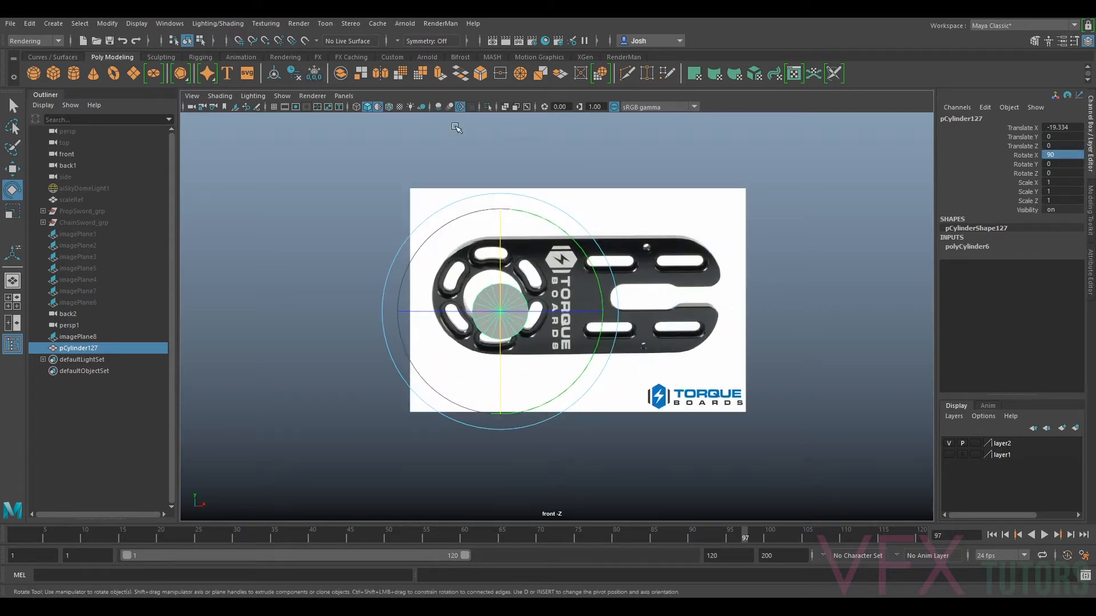
Turn on X-Ray shading and move the cylinder over the mount's large round hole, to about X -19.622, Y 0.472
left_click(220, 96)
left_click(271, 211)
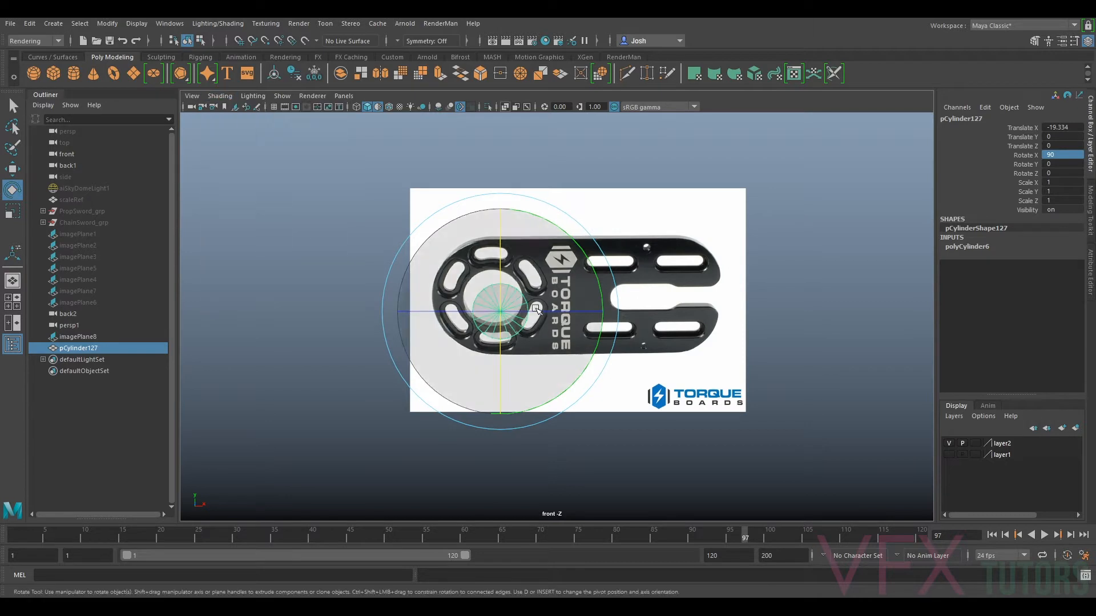
scroll(474, 310, "up", 4)
key("w")
middle_click_drag(500, 314, 586, 328, "alt")
scroll(605, 316, "up", 1)
left_click_drag(548, 328, 535, 306)
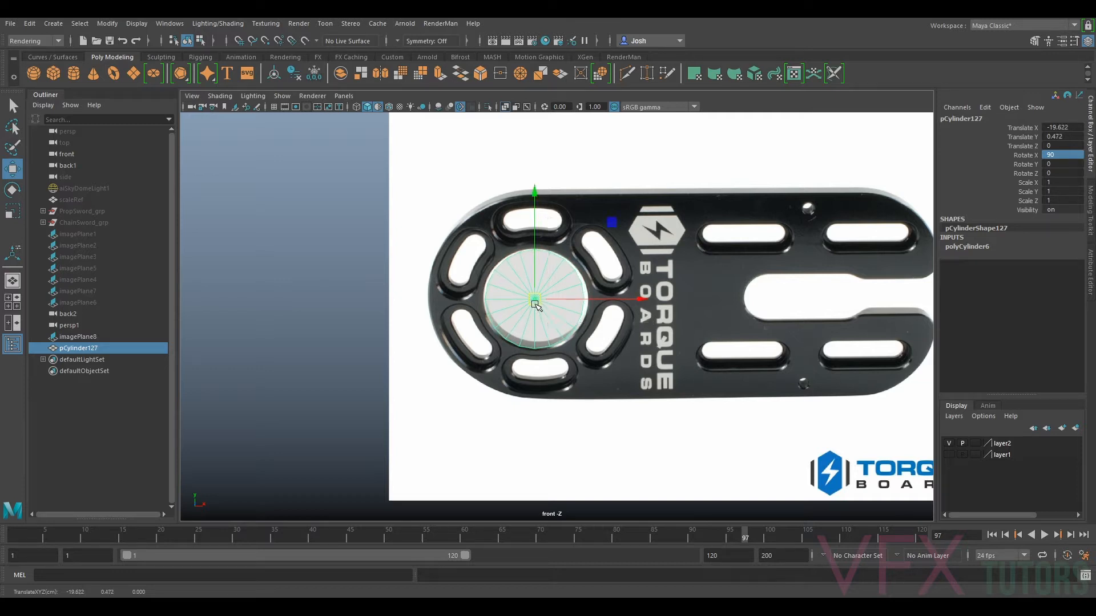
Scale the cylinder uniformly to about 1.047 and adjust its position to about X -19.61, Y 0.449 to fit the round hole
key("r")
left_click_drag(535, 303, 539, 300)
key("w")
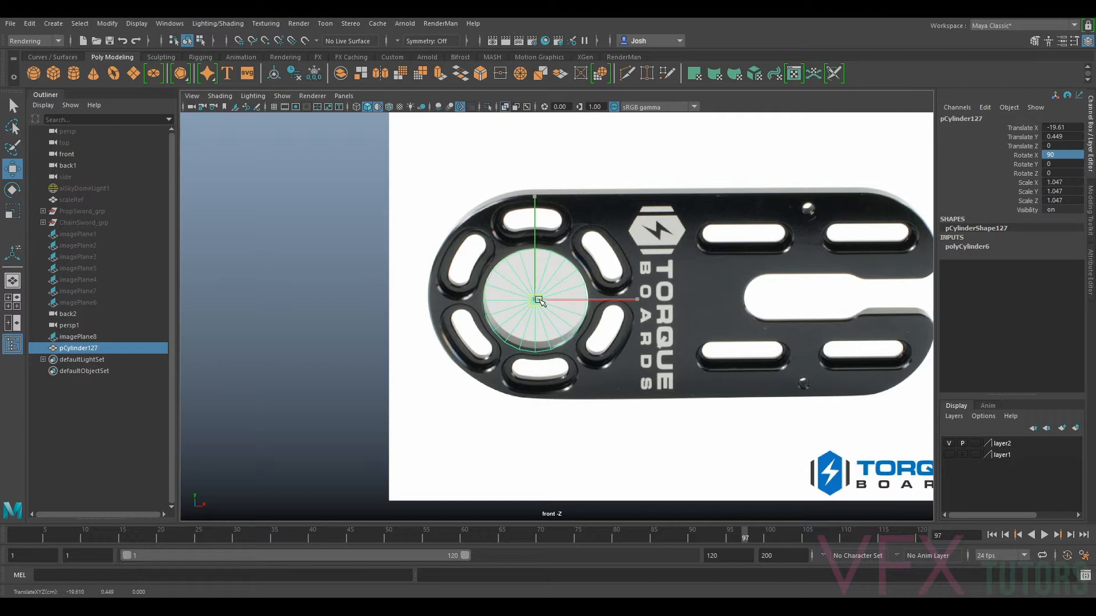
Scale the cylinder uniformly to about 1.06 and move it to about X -19.599, Y 0.44 to fit the round hole
key("r")
left_click_drag(537, 301, 536, 304)
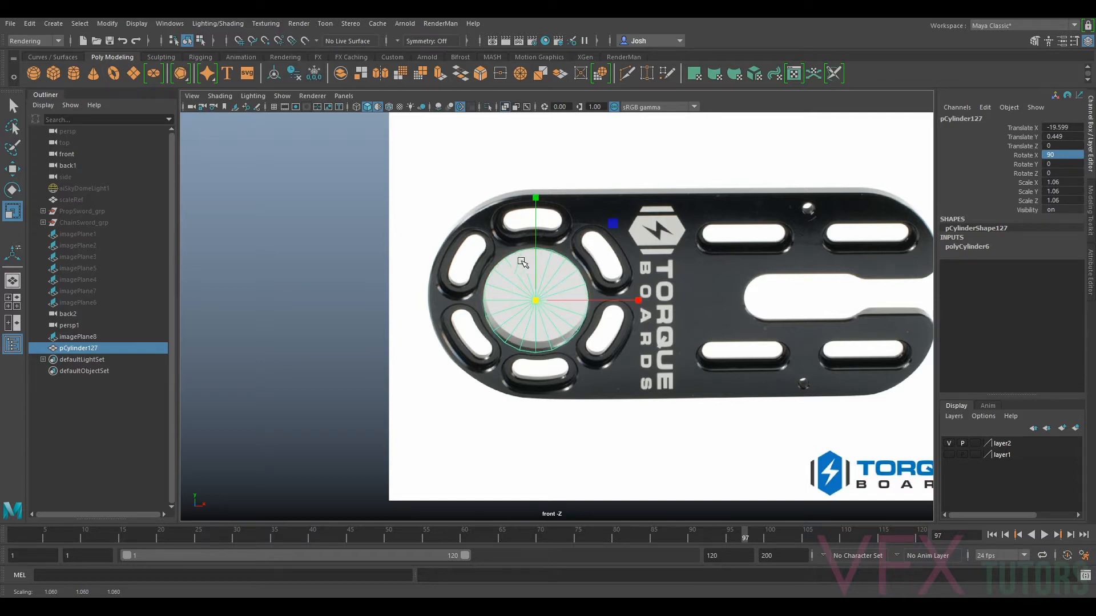
scroll(543, 279, "up", 1)
key("w")
scroll(543, 280, "up", 1)
left_click_drag(534, 296, 533, 296)
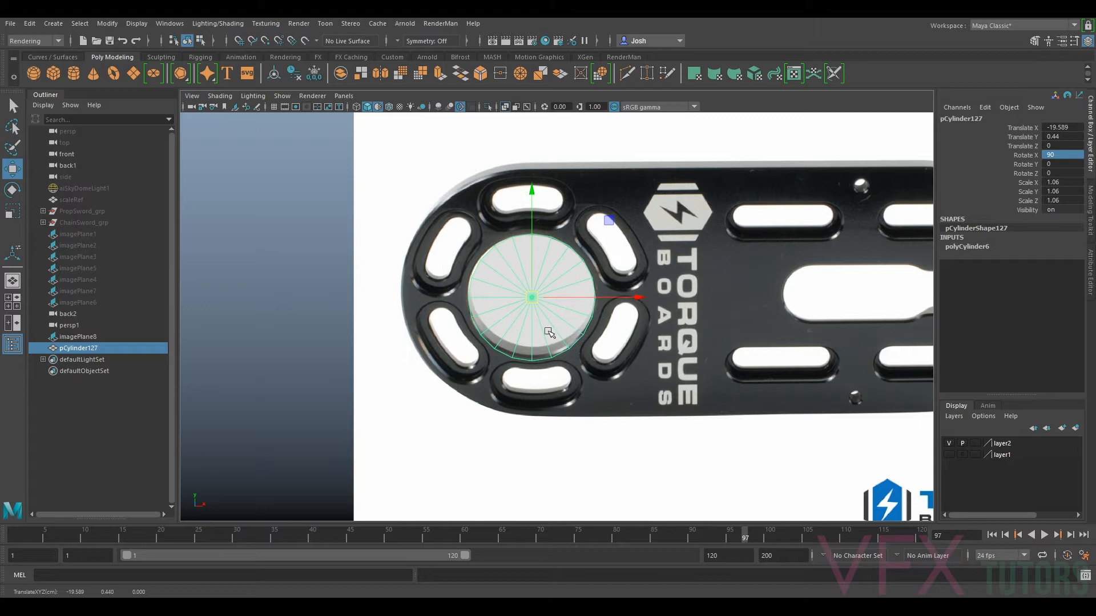
left_click_drag(600, 298, 599, 298)
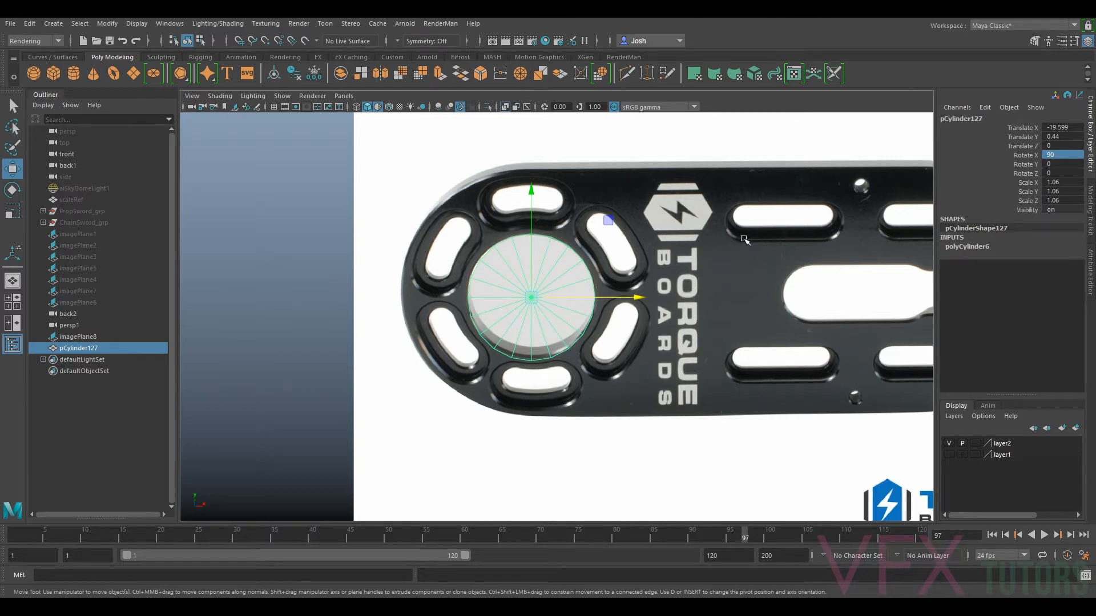
Show the cylinder's construction history settings in the Attribute Editor
scroll(528, 302, "up", 3)
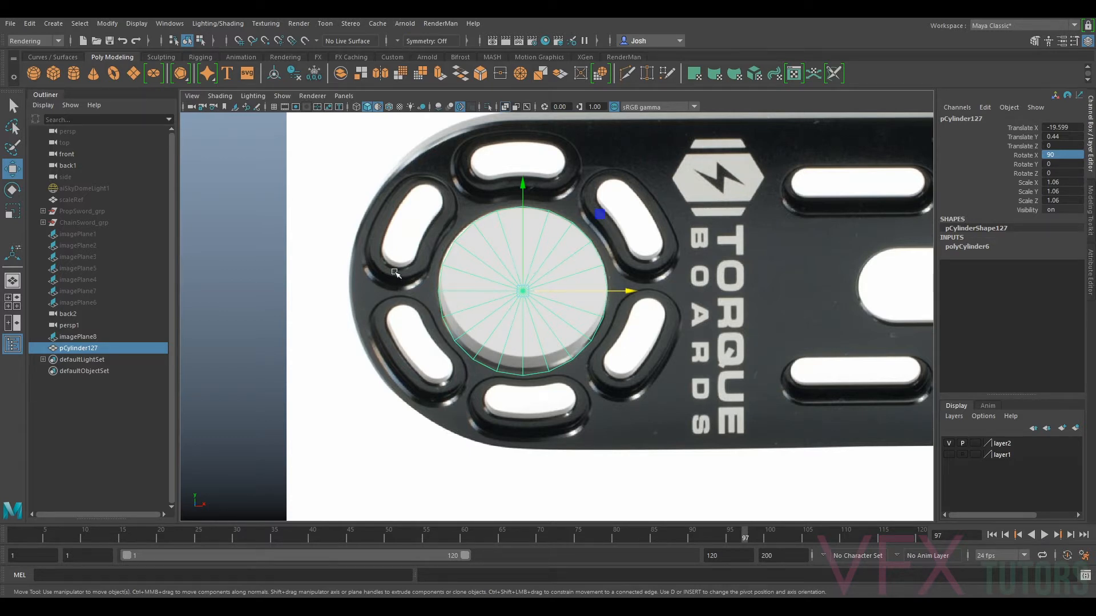
left_click(1090, 225)
left_click(1090, 272)
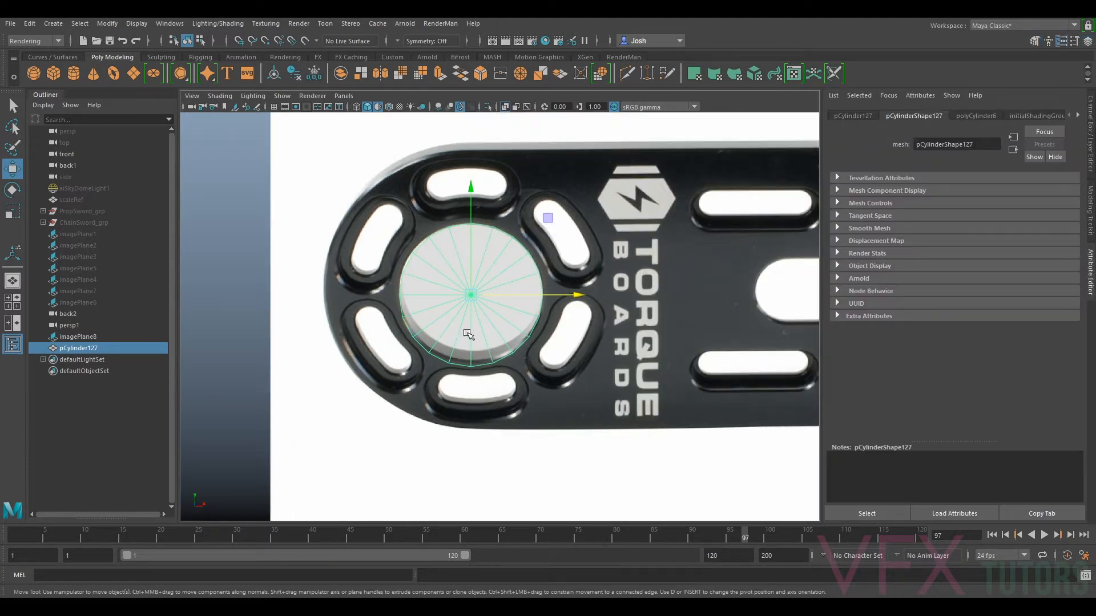
left_click(977, 116)
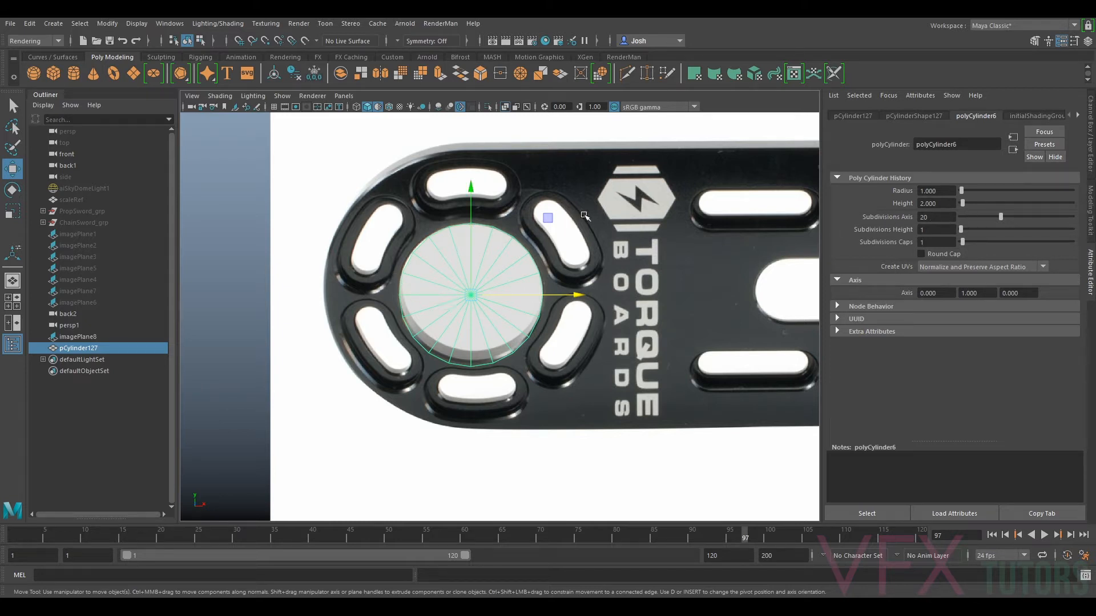
Turn on Wireframe on Shaded in the front view
left_click(447, 214)
left_click(220, 95)
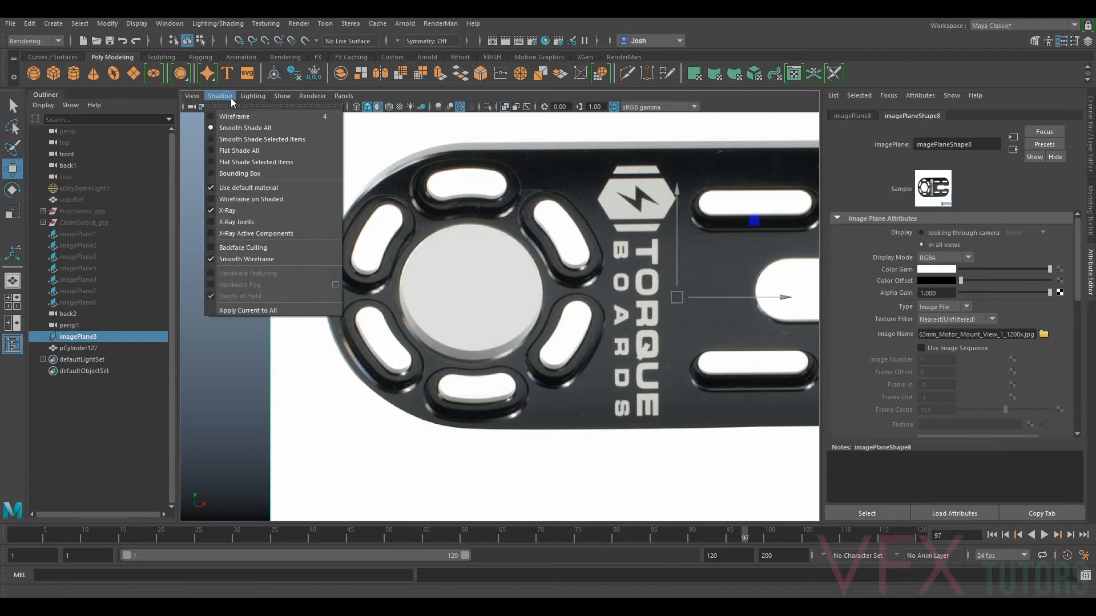
left_click(265, 201)
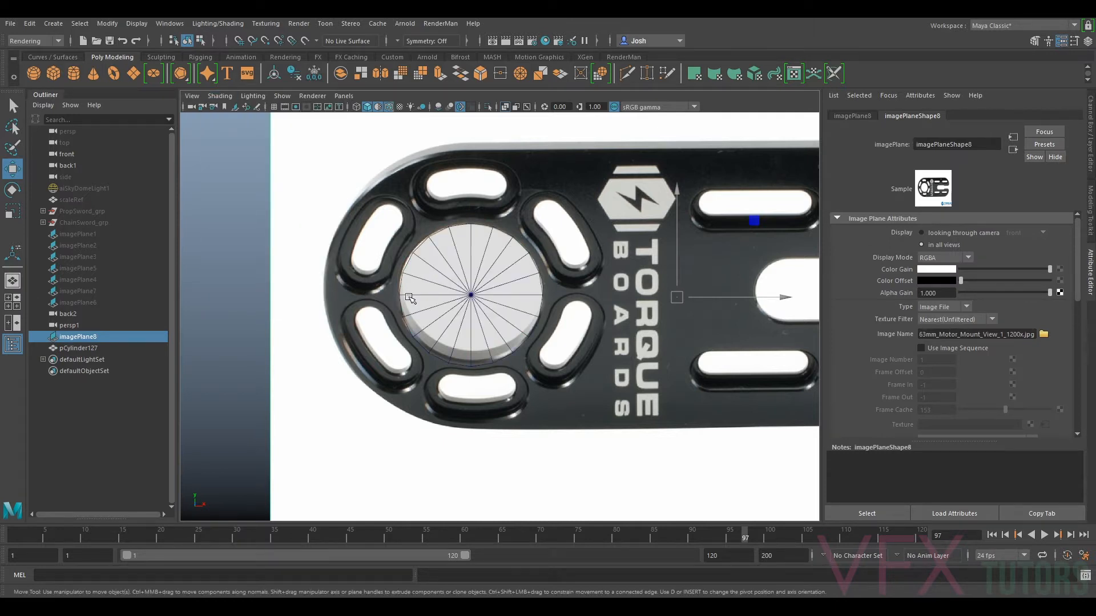
left_click(406, 298)
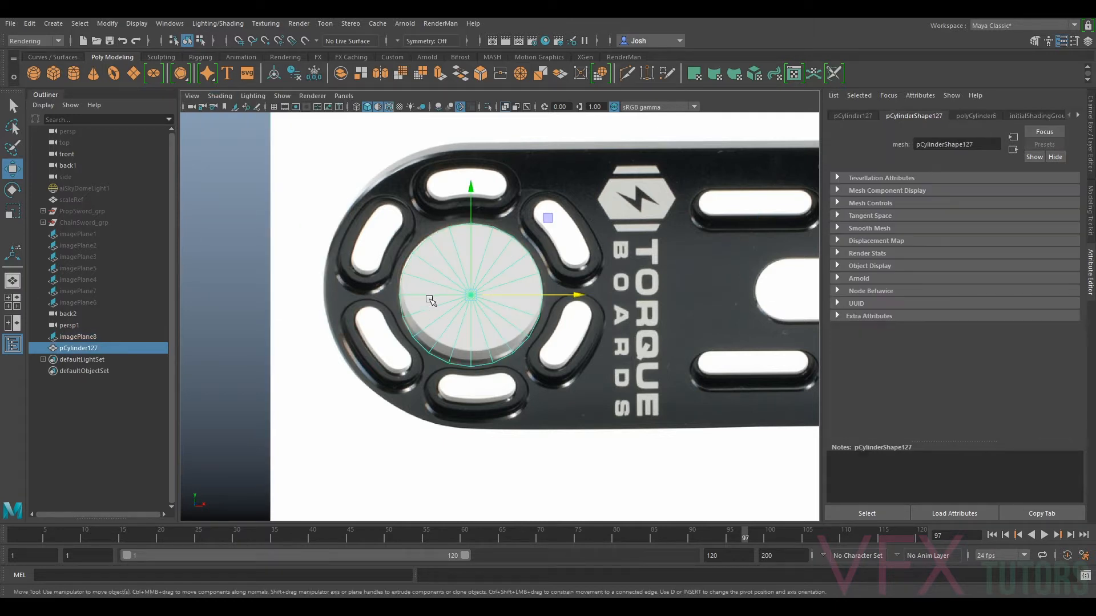
left_click(621, 238)
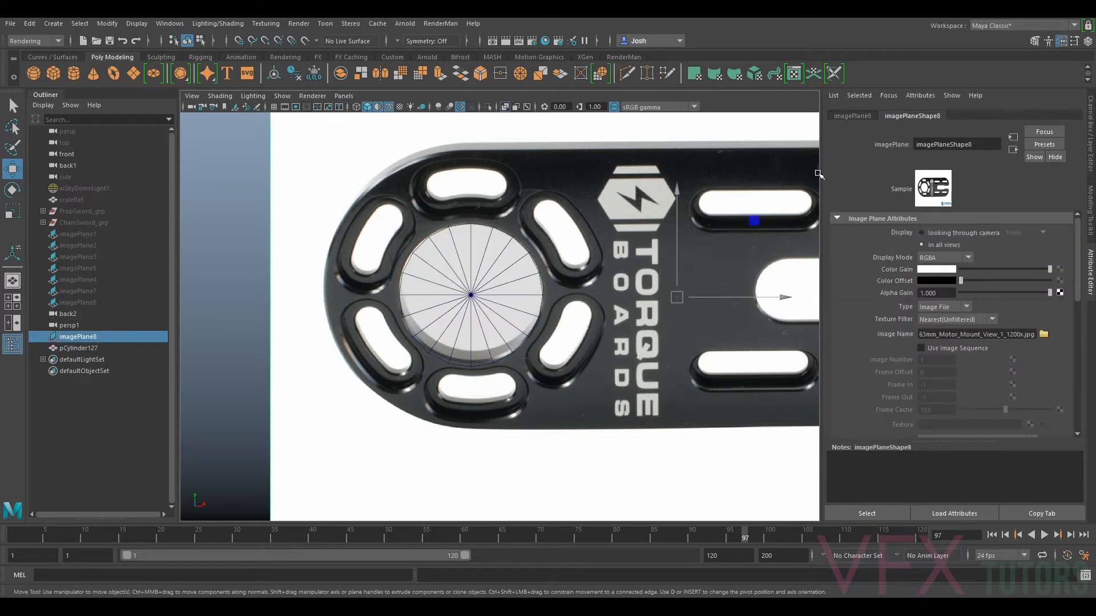
left_click(509, 307)
left_click(976, 116)
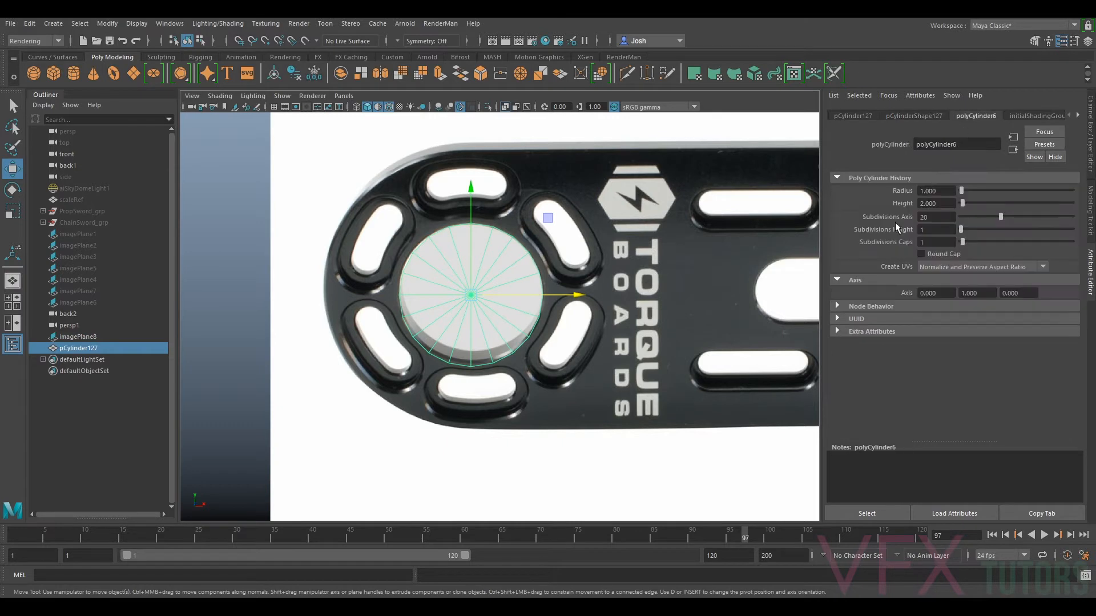
left_click(401, 241)
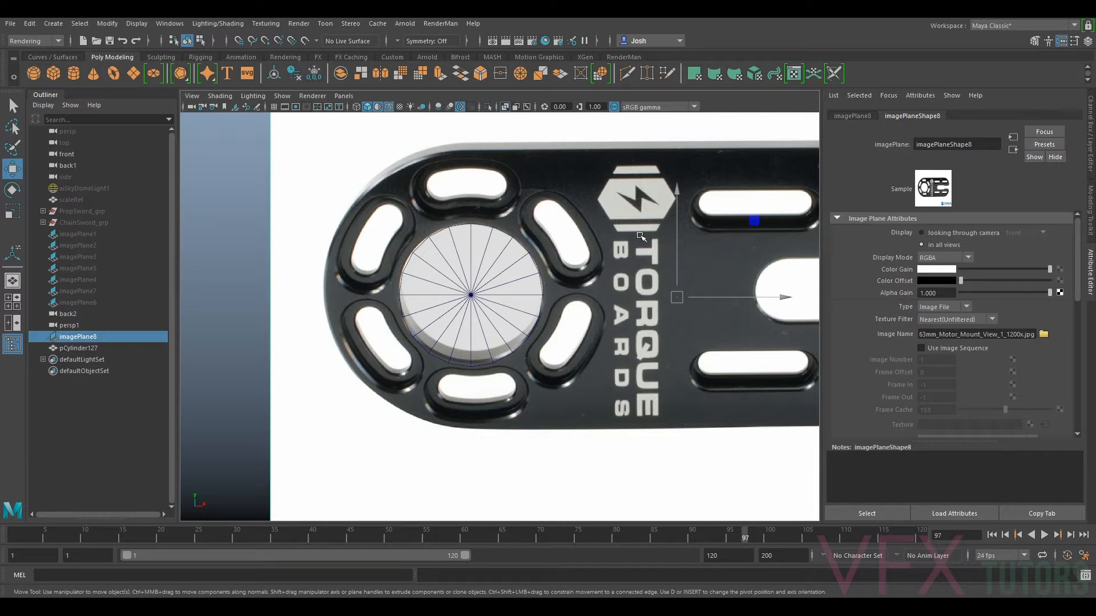
Duplicate the cylinder in the round hole, then move the original onto the lower end of the plate's upper-left slot
left_click(398, 298)
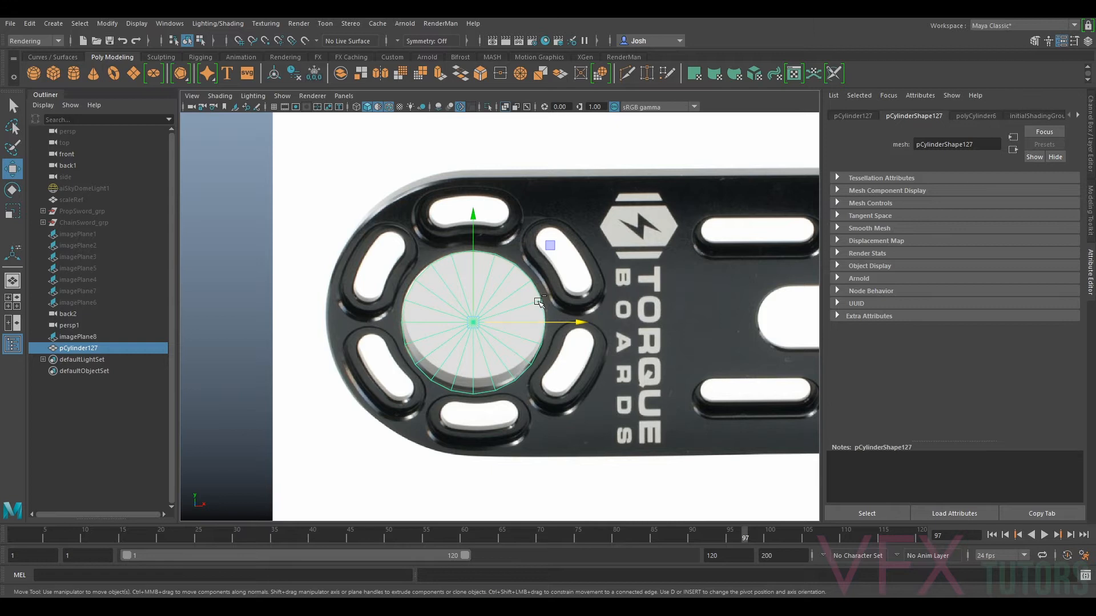
key("ctrl+d")
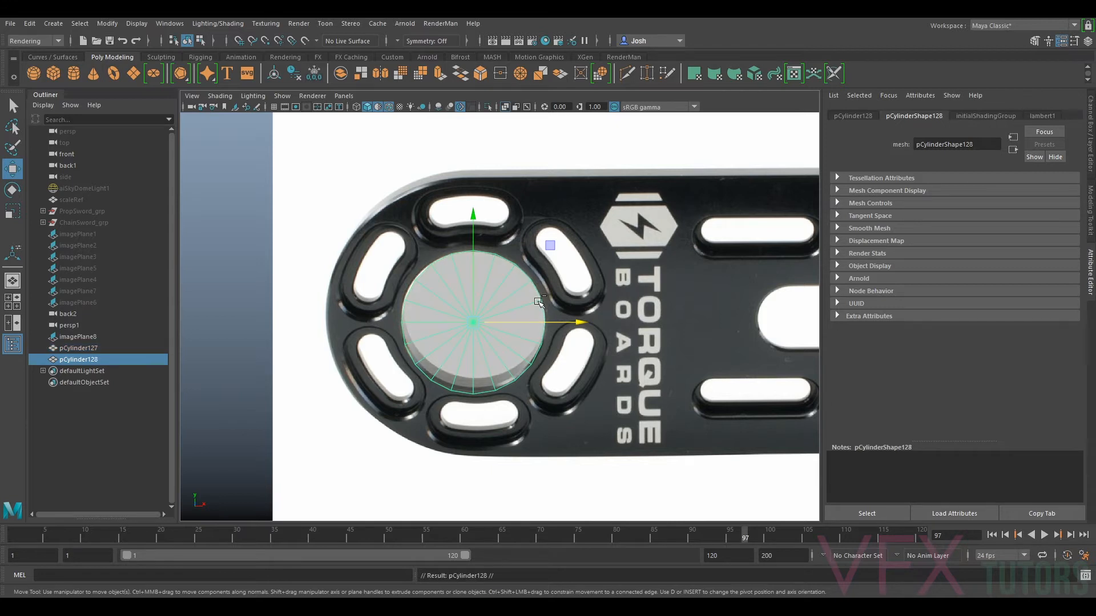
left_click(85, 349)
left_click_drag(476, 325, 363, 287)
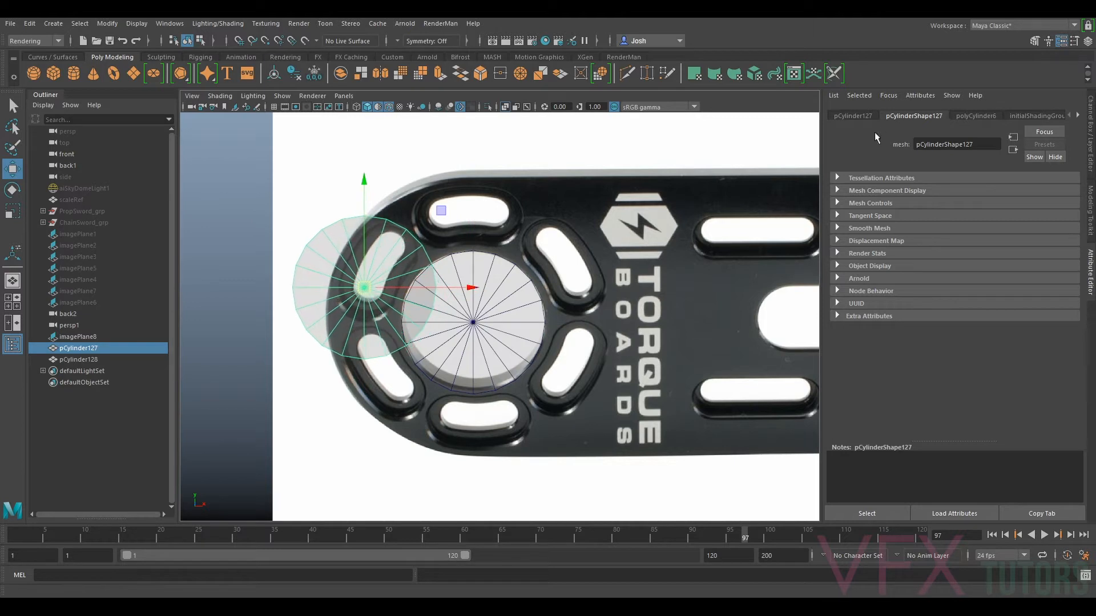
Set the original cylinder's Subdivisions Axis to 18 and scale it down uniformly to about 0.419
left_click(973, 116)
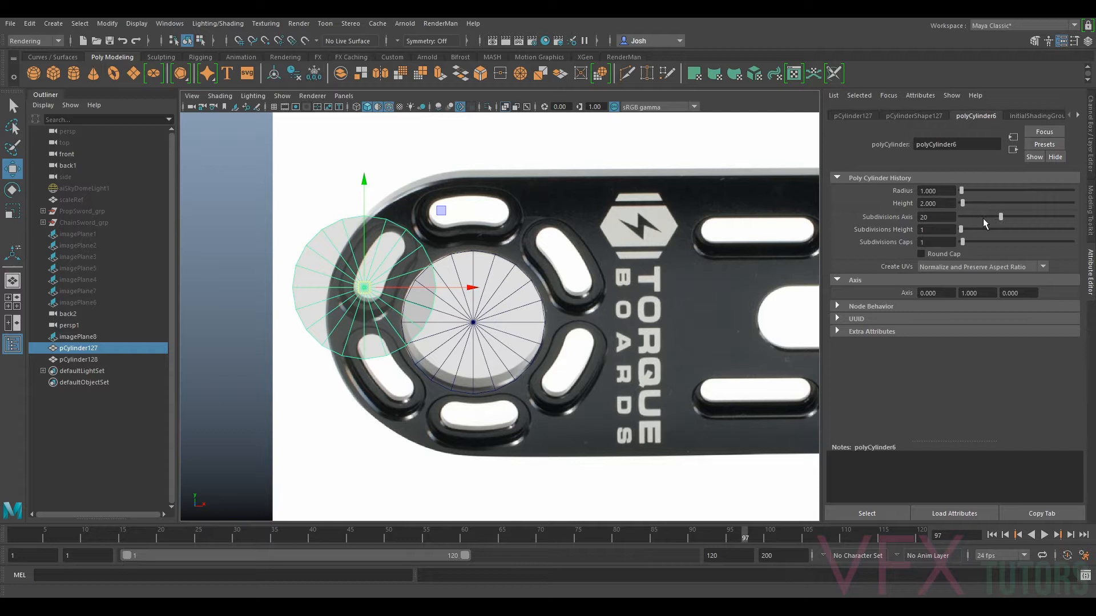
left_click_drag(1000, 220, 996, 220)
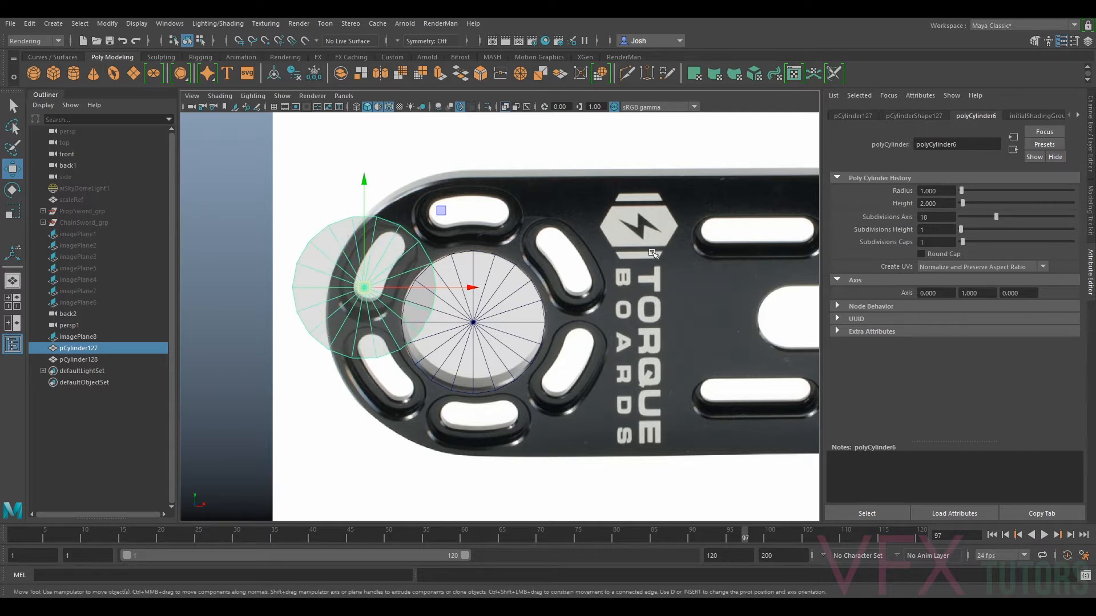
left_click_drag(364, 289, 295, 307)
key("r")
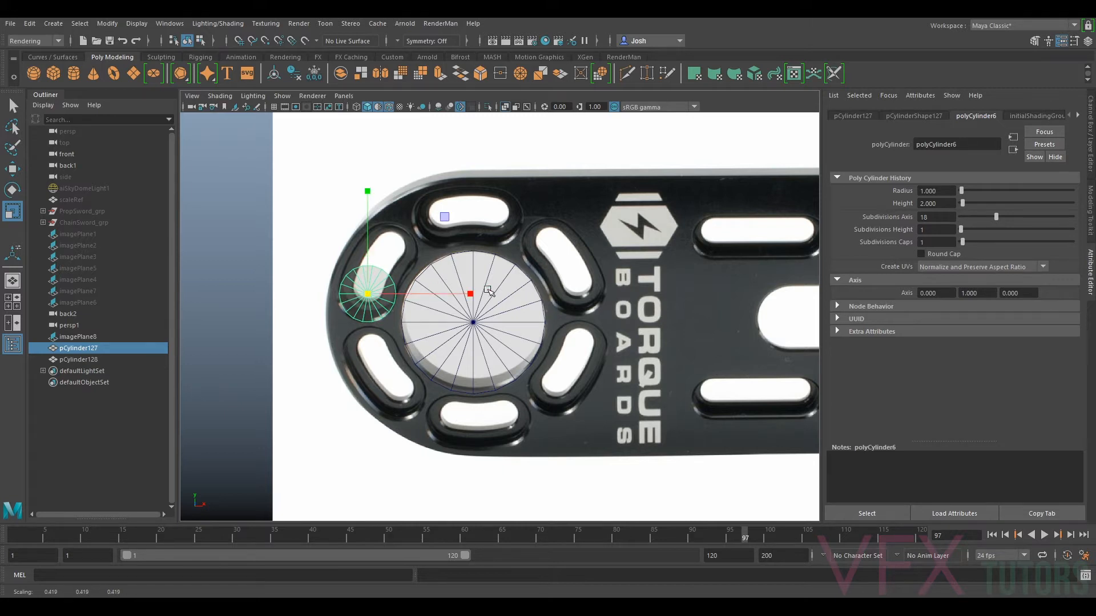
Move the small cylinder over the lower end of the upper-left slot, to about X -21.185, Y 0.861
scroll(479, 294, "up", 3)
middle_click_drag(360, 332, 535, 325, "alt")
scroll(535, 326, "up", 2)
scroll(536, 325, "up", 2)
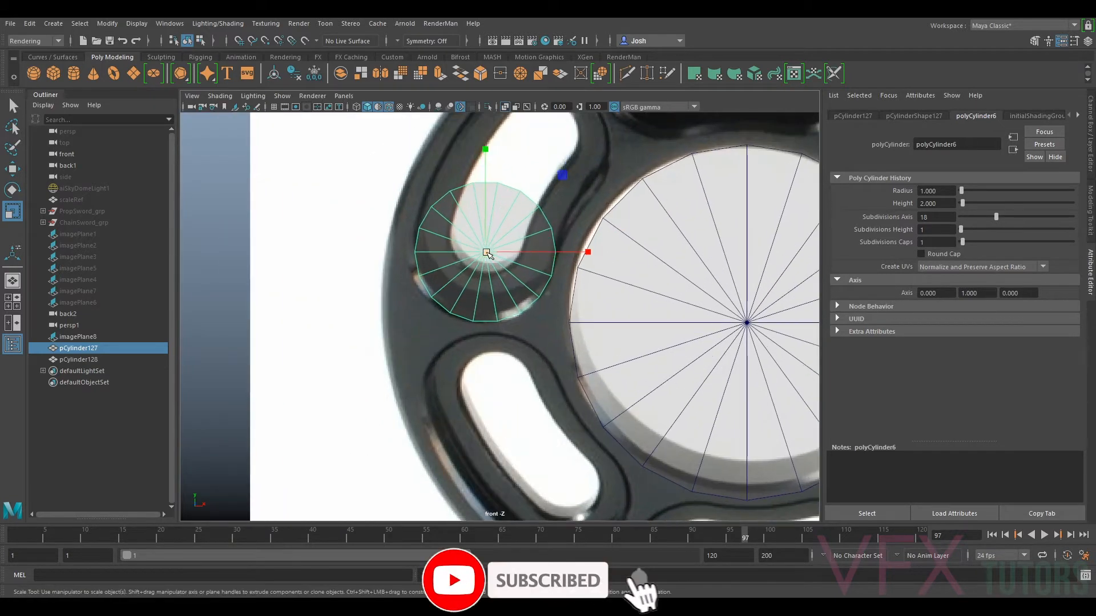
key("w")
left_click_drag(481, 251, 482, 251)
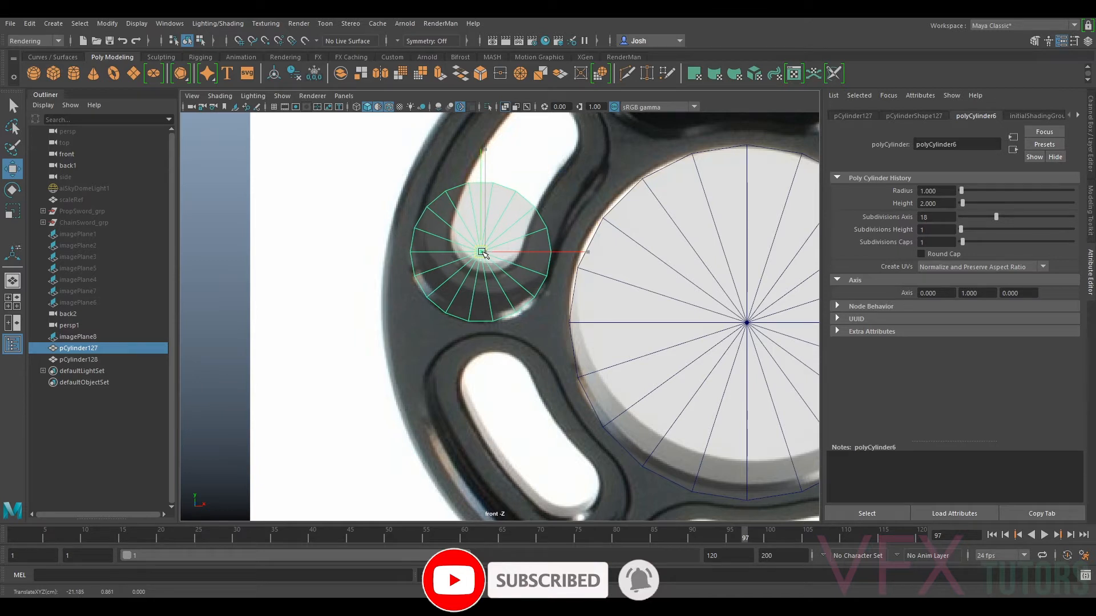
Enlarge the small cylinder uniformly to about 0.44 and move it to about X -21.168, Y 0.874 to fit the slot's rim
key("r")
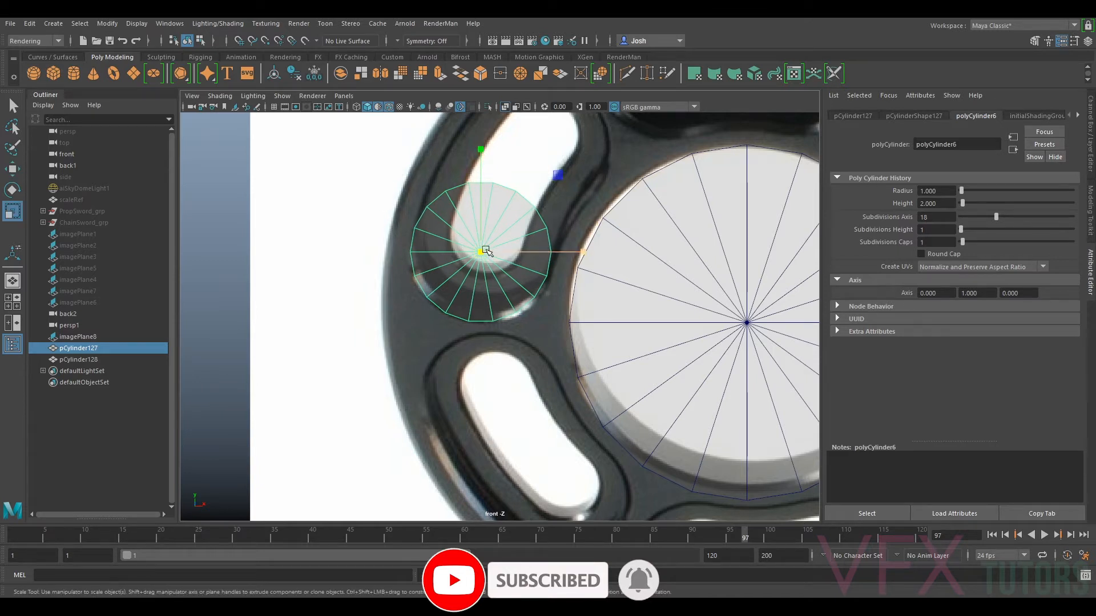
left_click_drag(480, 254, 484, 252)
key("w")
key("r")
key("w")
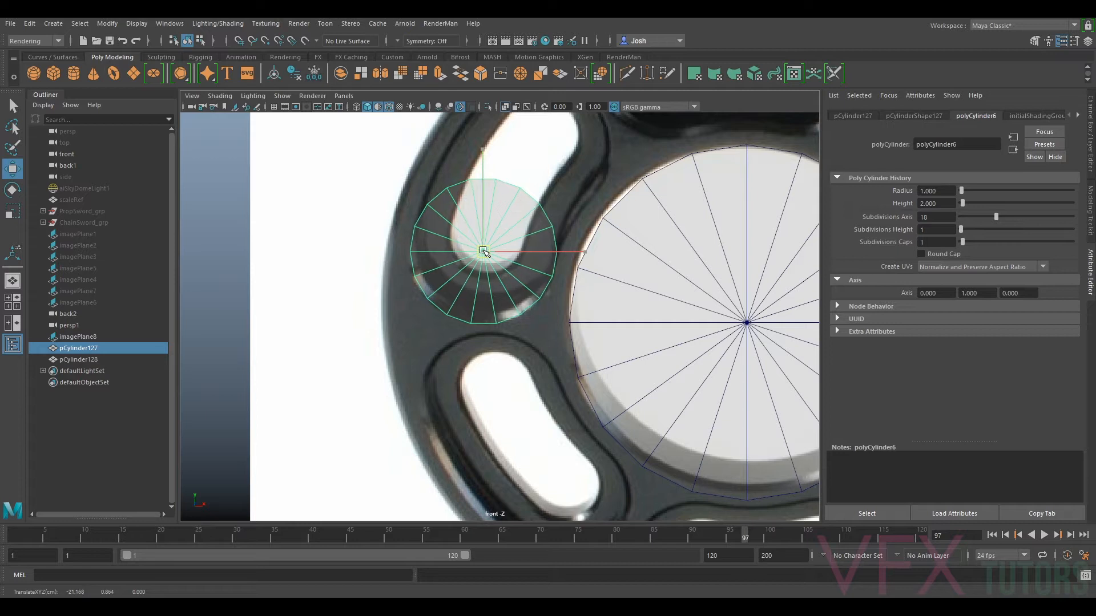
key("r")
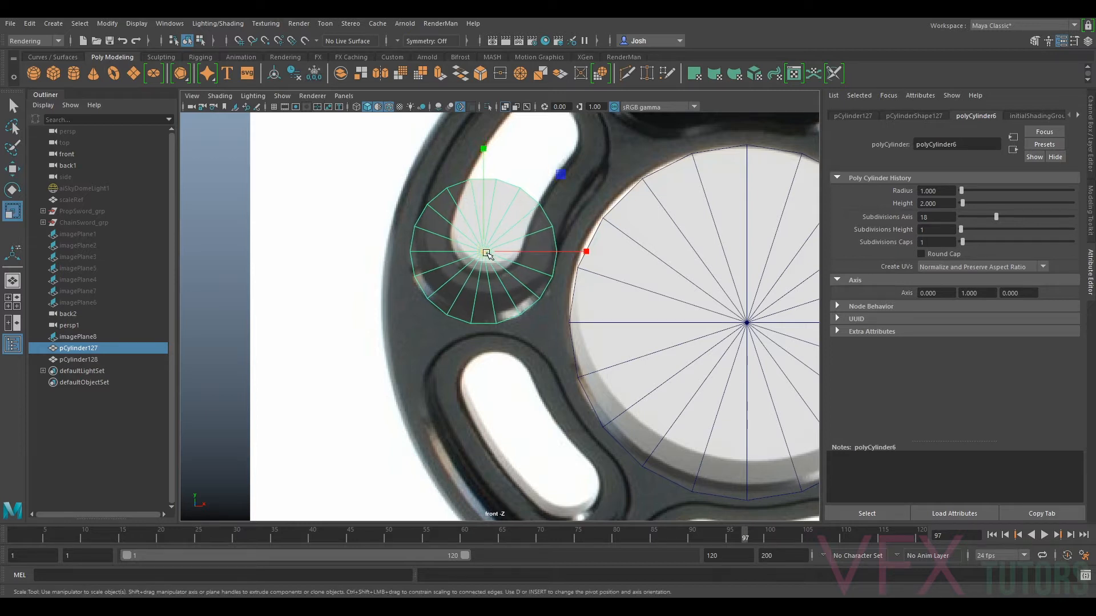
left_click_drag(484, 251, 485, 254)
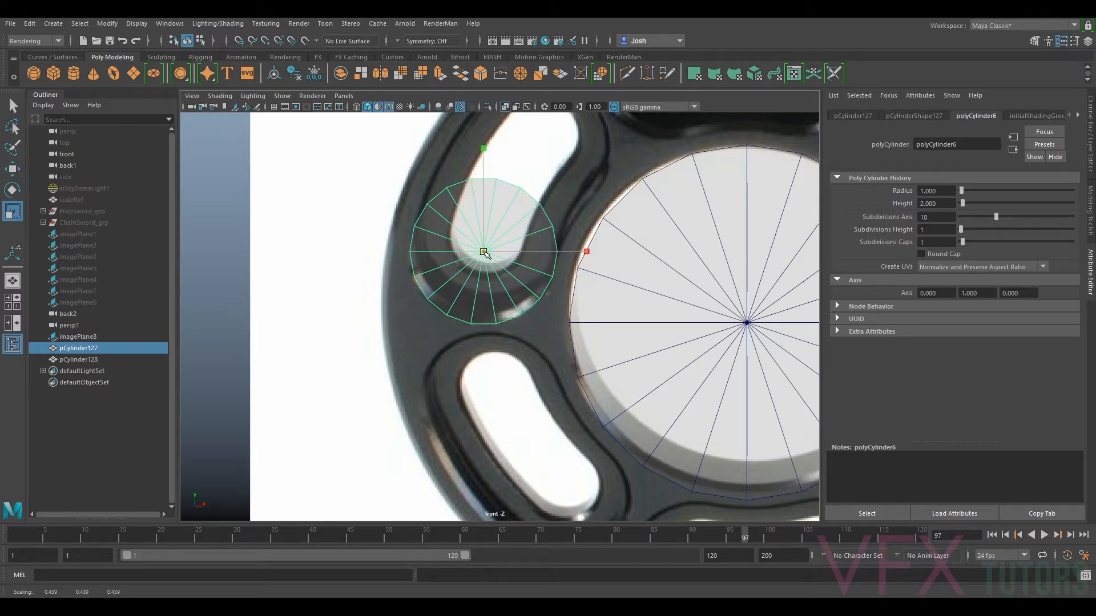
key("w")
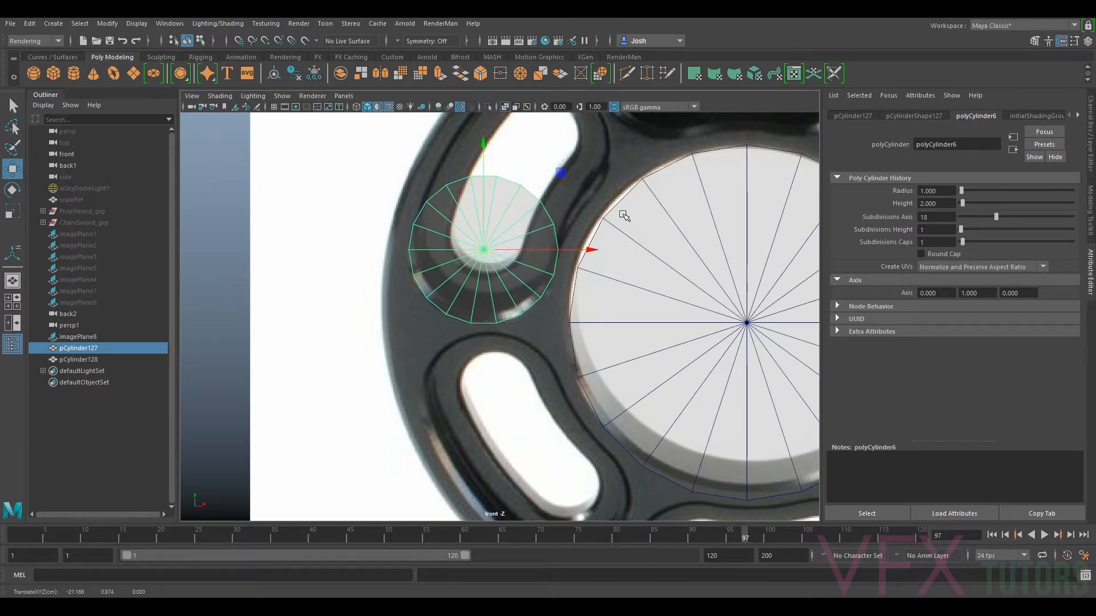
Set the small slot cylinder's Subdivisions Axis to 12
scroll(594, 248, "down", 5)
scroll(539, 251, "up", 6)
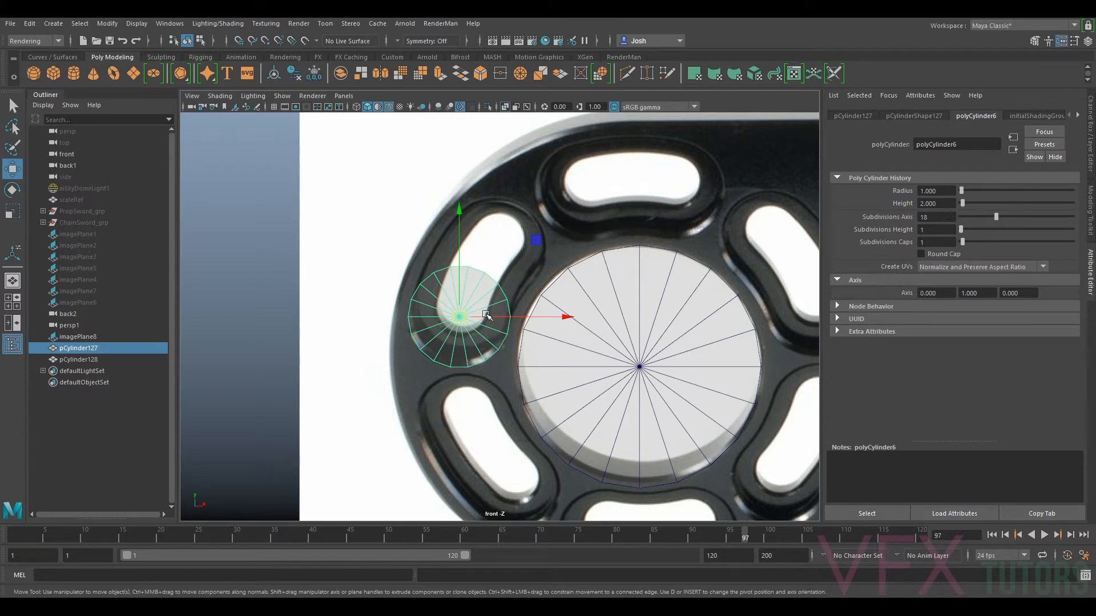
left_click(452, 324)
left_click_drag(997, 214, 987, 215)
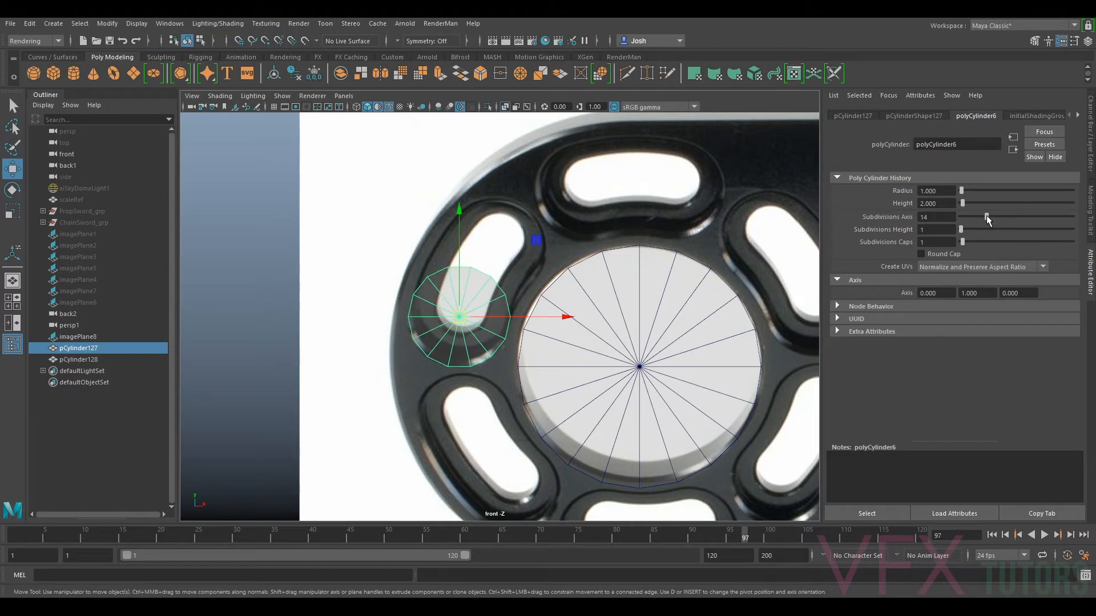
left_click_drag(986, 216, 982, 217)
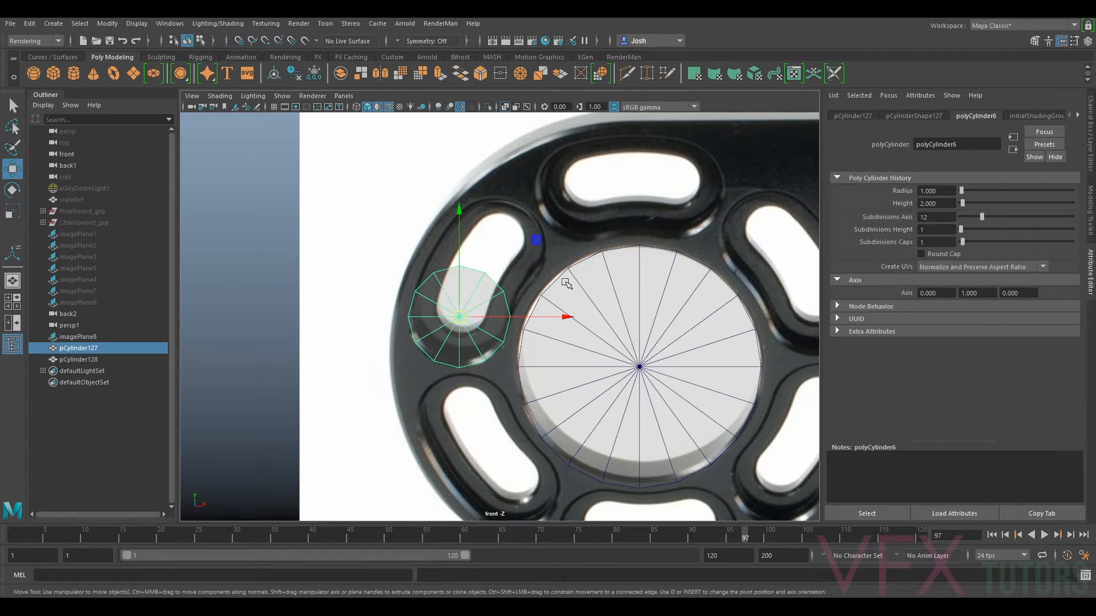
Rotate the small slot cylinder to about -15.489 degrees around Z
key("e")
left_click_drag(552, 278, 564, 299)
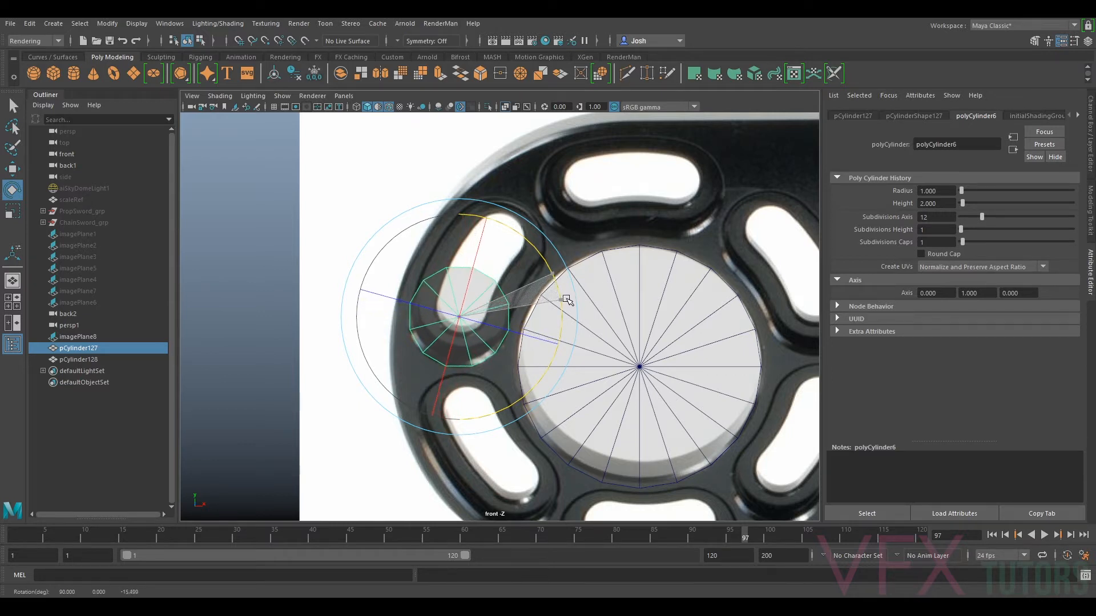
left_click_drag(567, 300, 550, 299)
left_click(637, 341)
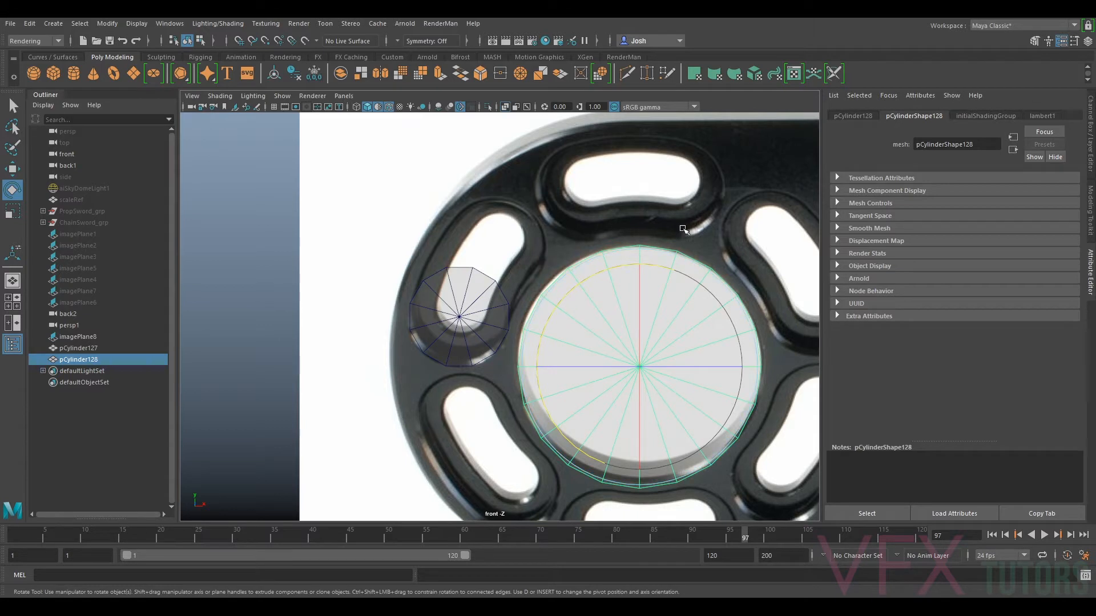
key("ctrl+z")
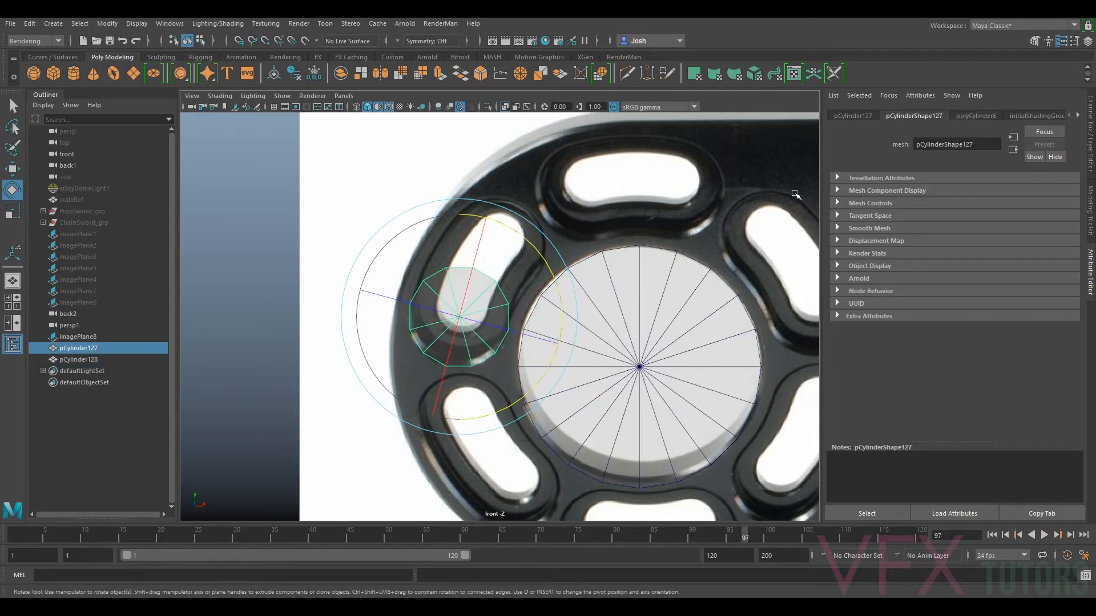
left_click(975, 116)
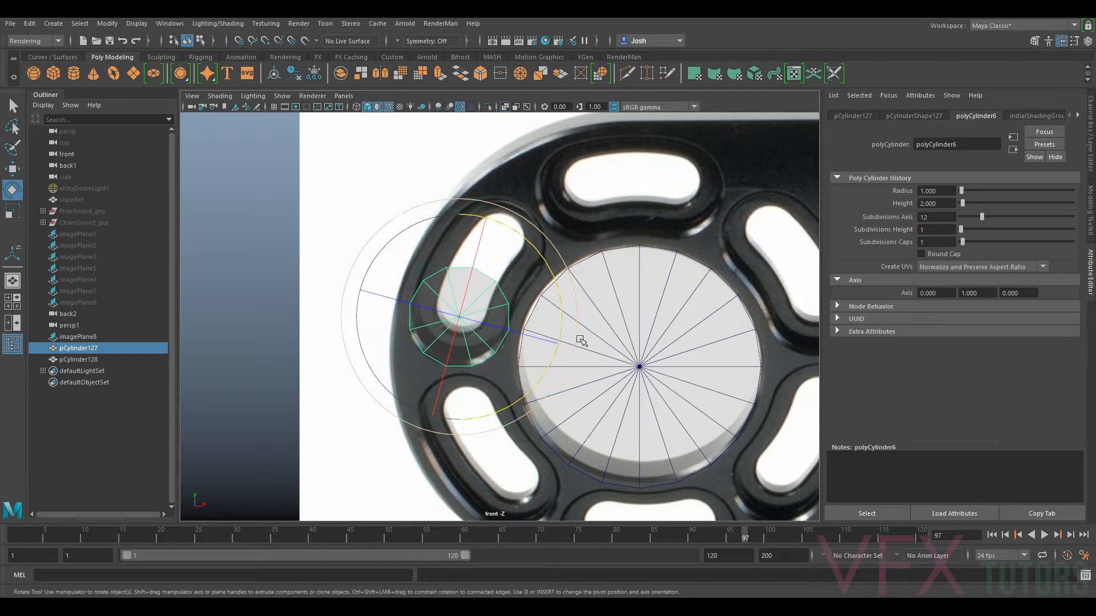
left_click(701, 366)
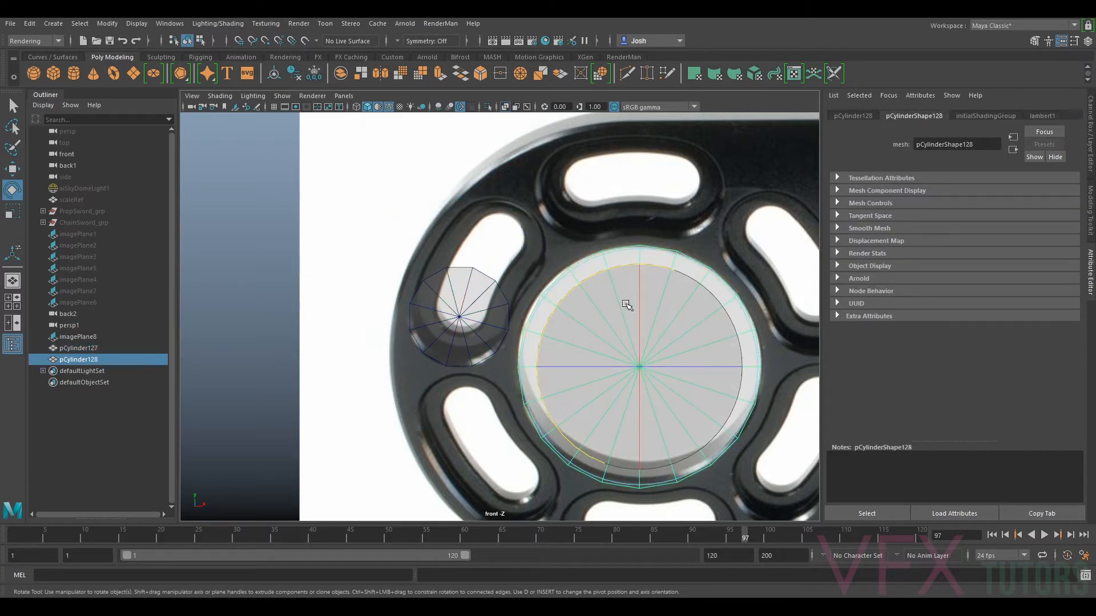
left_click(504, 325)
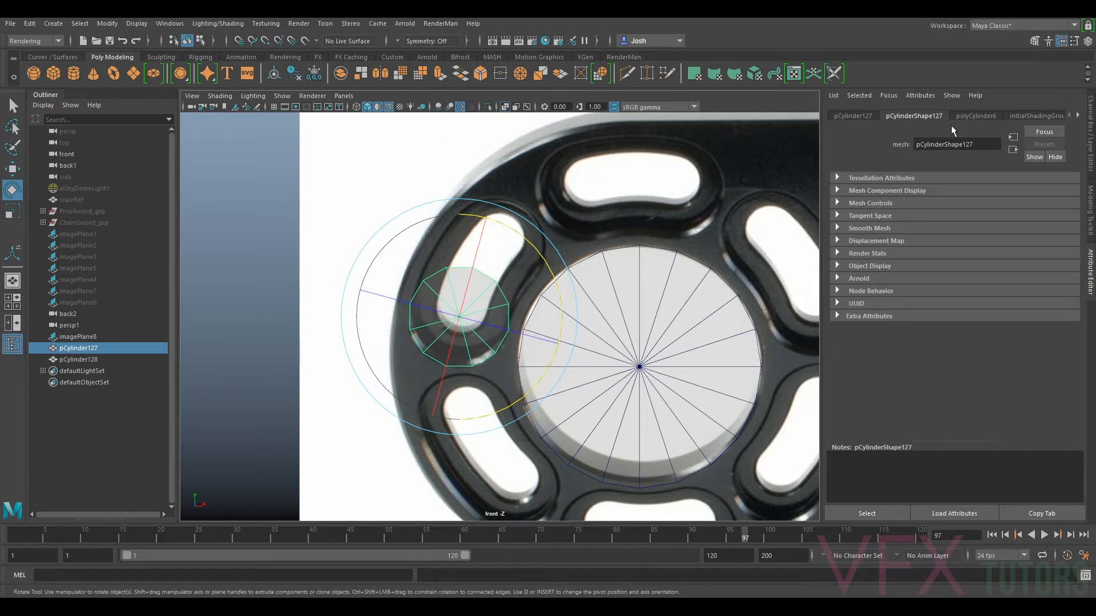
left_click(970, 116)
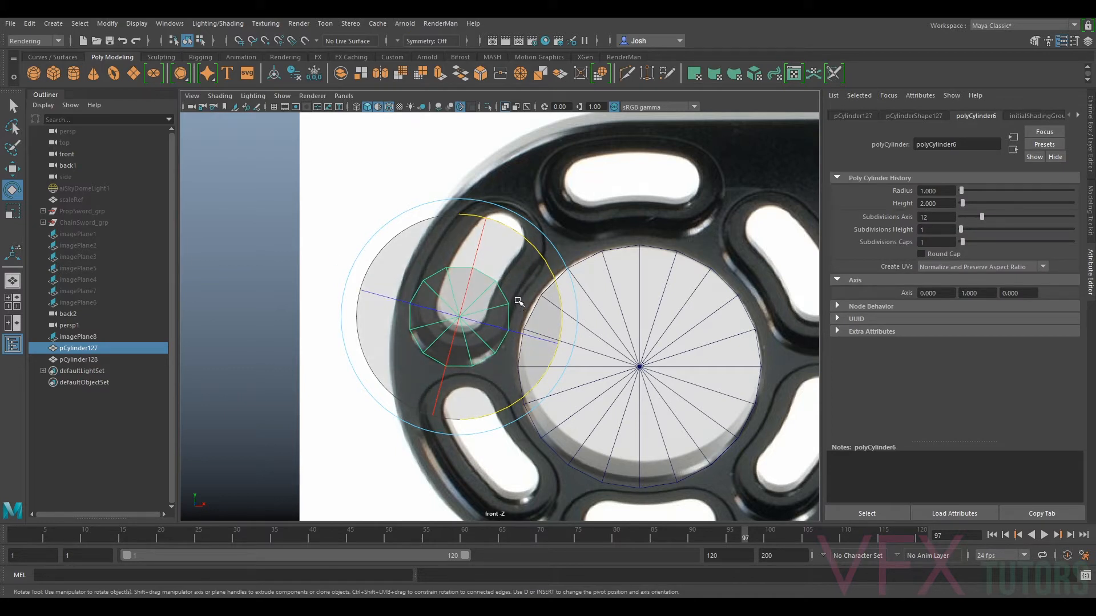
Duplicate the small cylinder, move the copy to the slot's upper end at about X -20.865, Y 1.471, and rotate it to about Z -4.748
key("w")
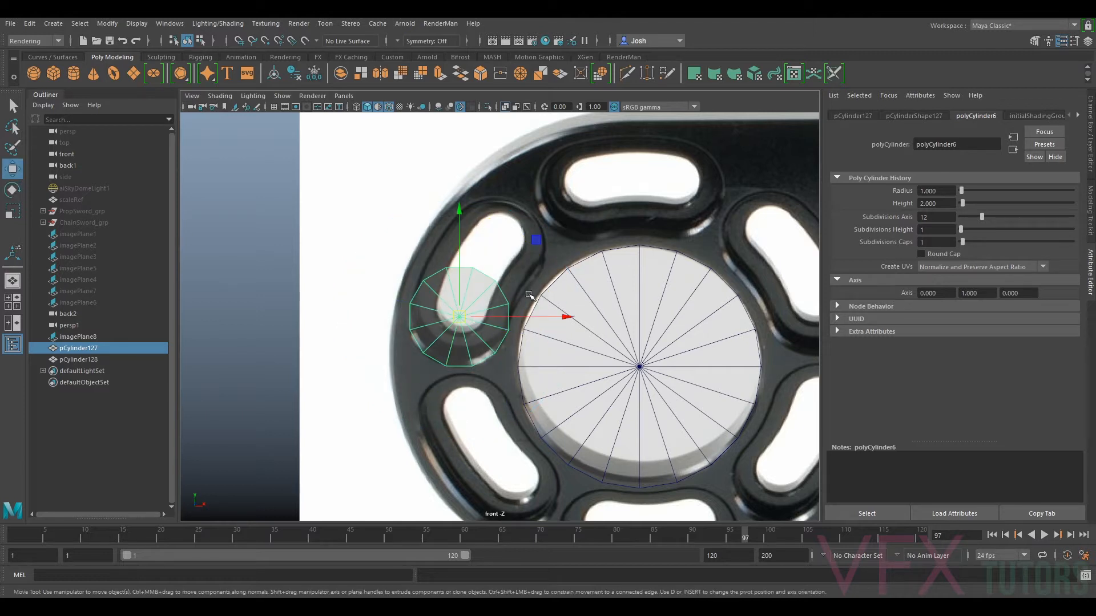
key("ctrl+d")
left_click_drag(460, 317, 497, 250)
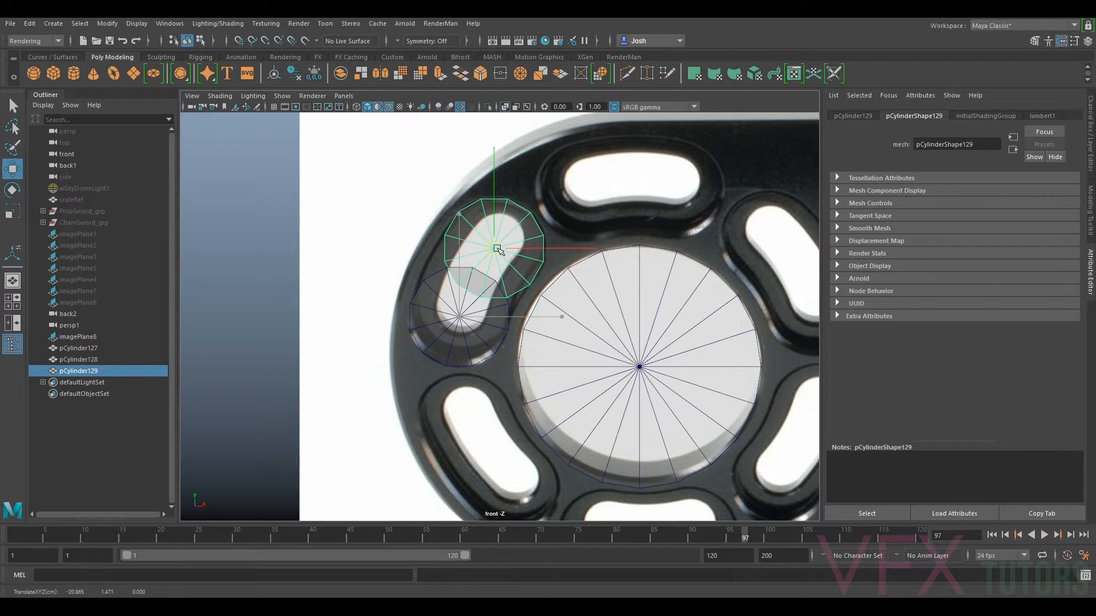
key("e")
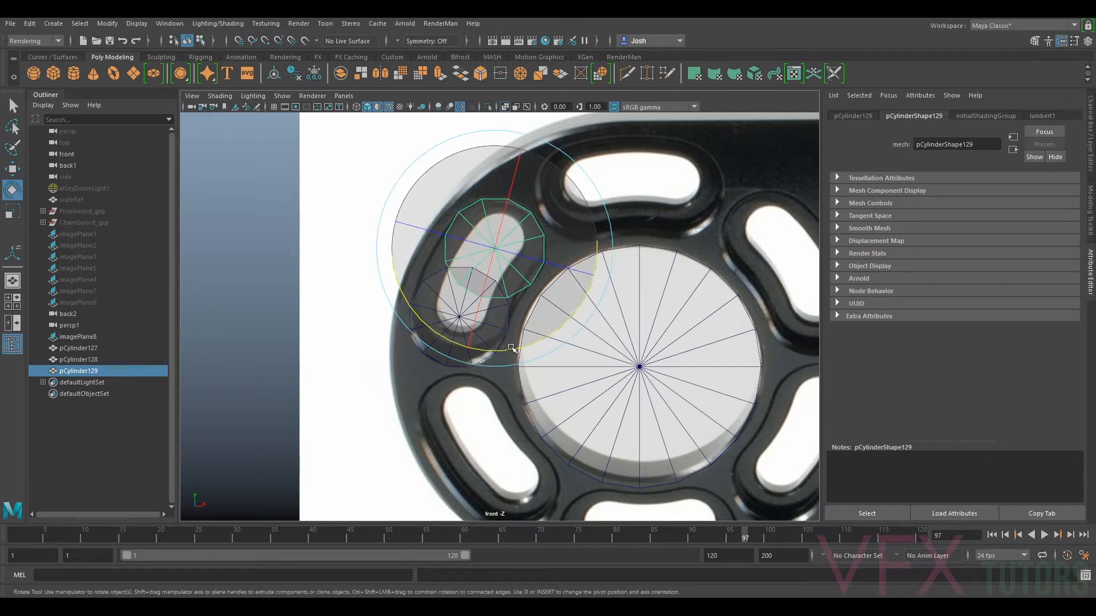
mouse_move(502, 352)
left_mouse_down()
mouse_move(490, 349)
mouse_move(523, 353)
left_mouse_up()
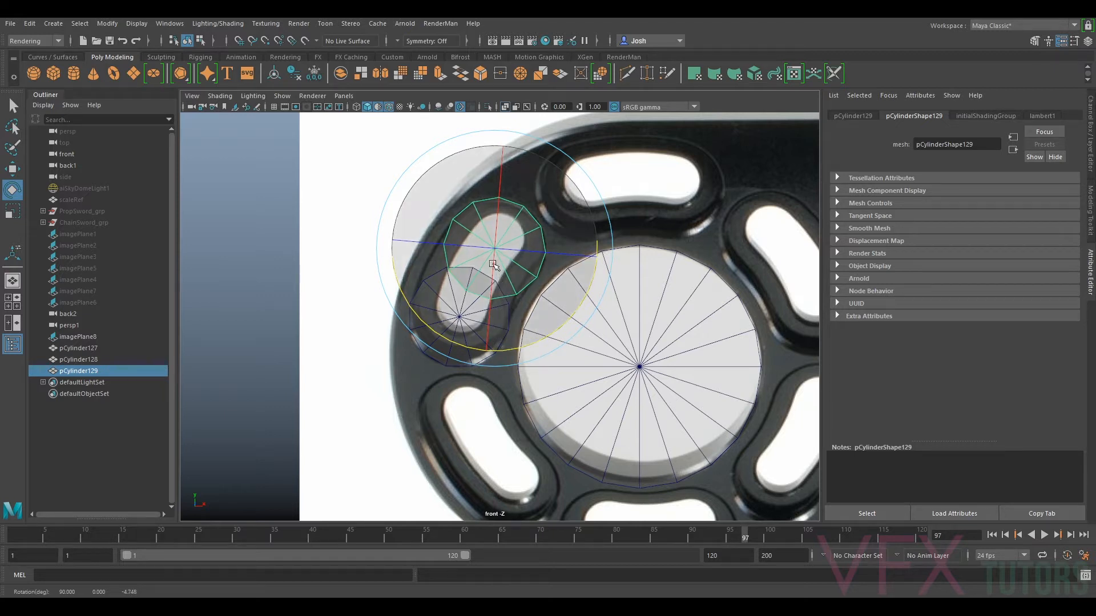